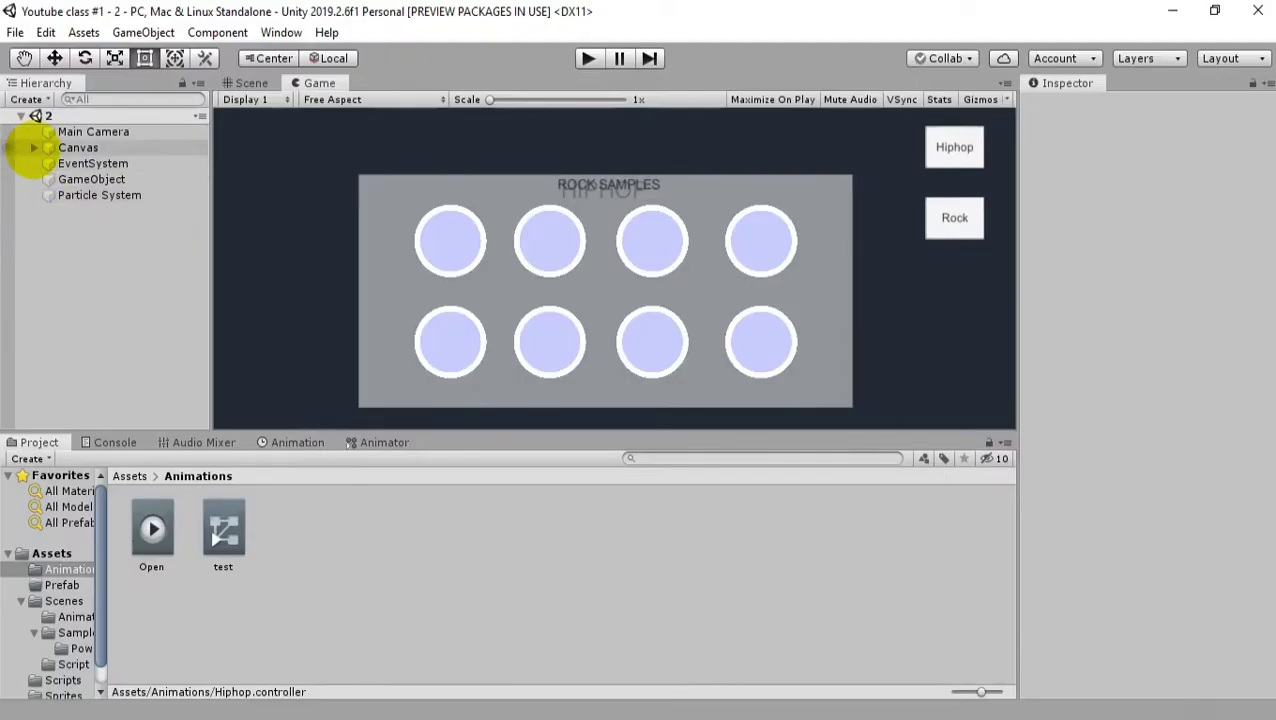
# Expand the Canvas and select the Hiphop panel to view its Inspector components.
pyautogui.click(33, 147)
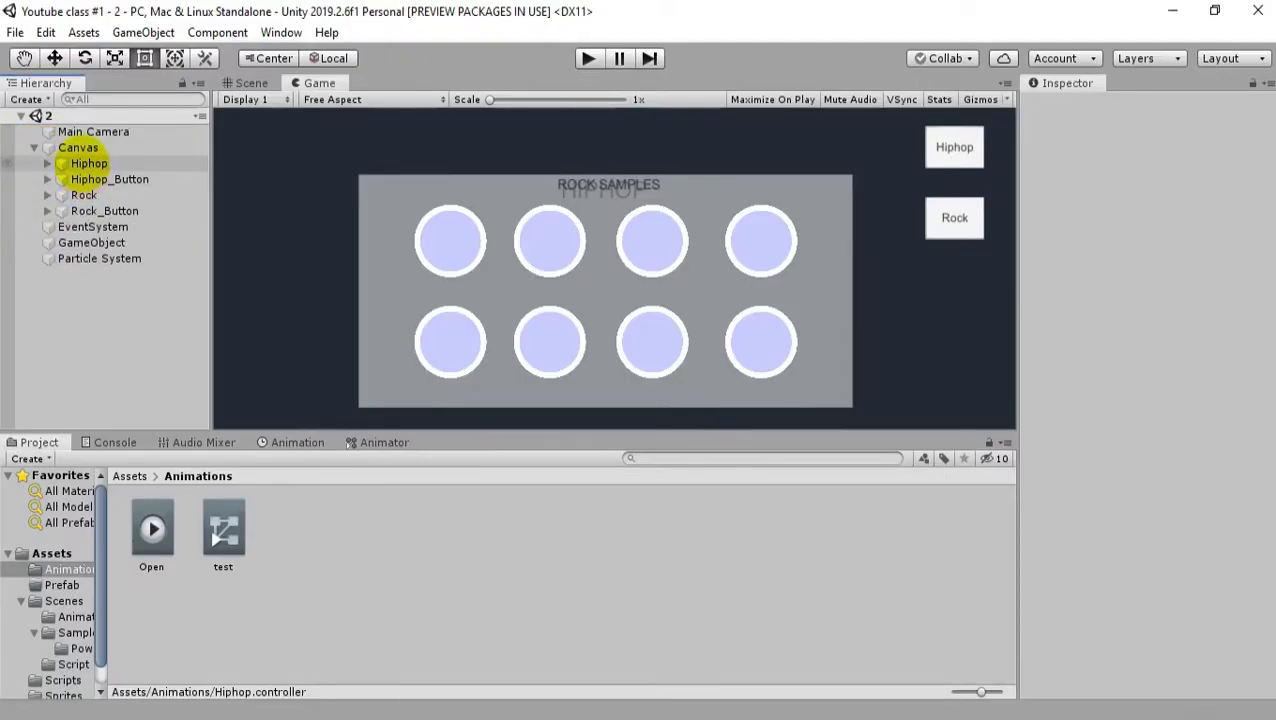
pyautogui.click(82, 164)
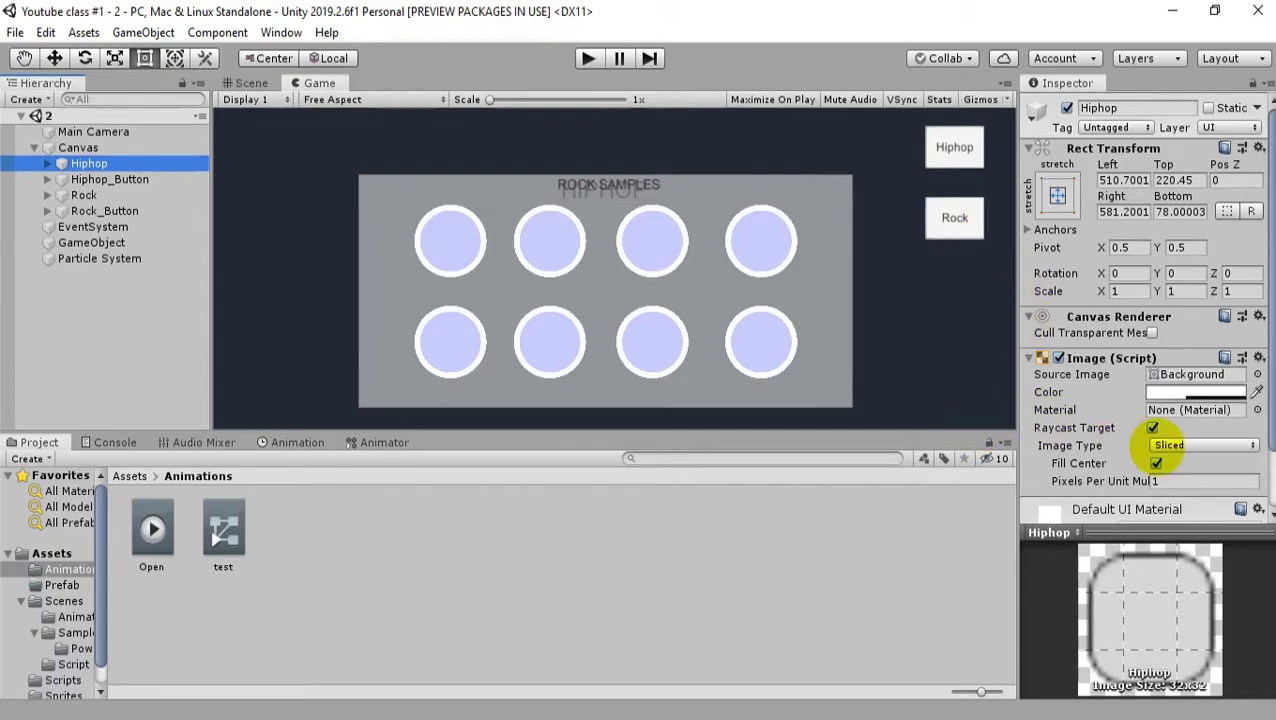
pyautogui.scroll(-2, 1188, 442)
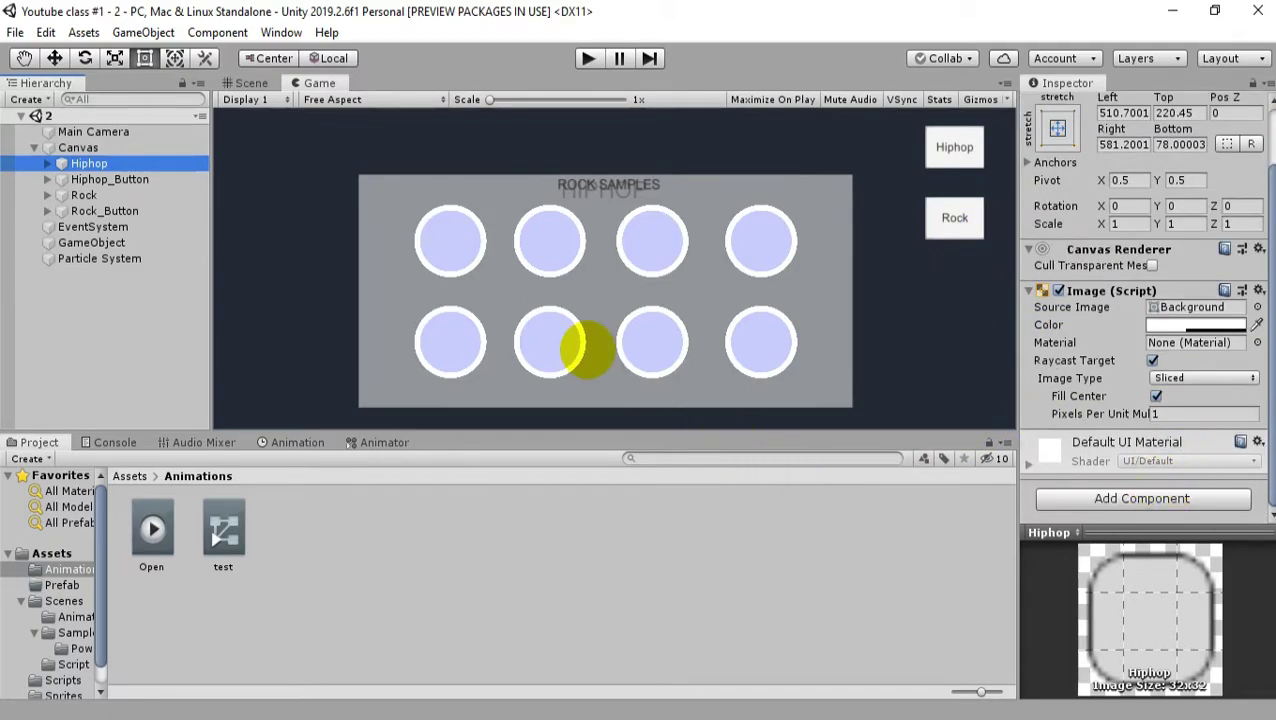
# Create and save an animation clip named hiphop_open for the Hiphop panel.
pyautogui.click(292, 442)
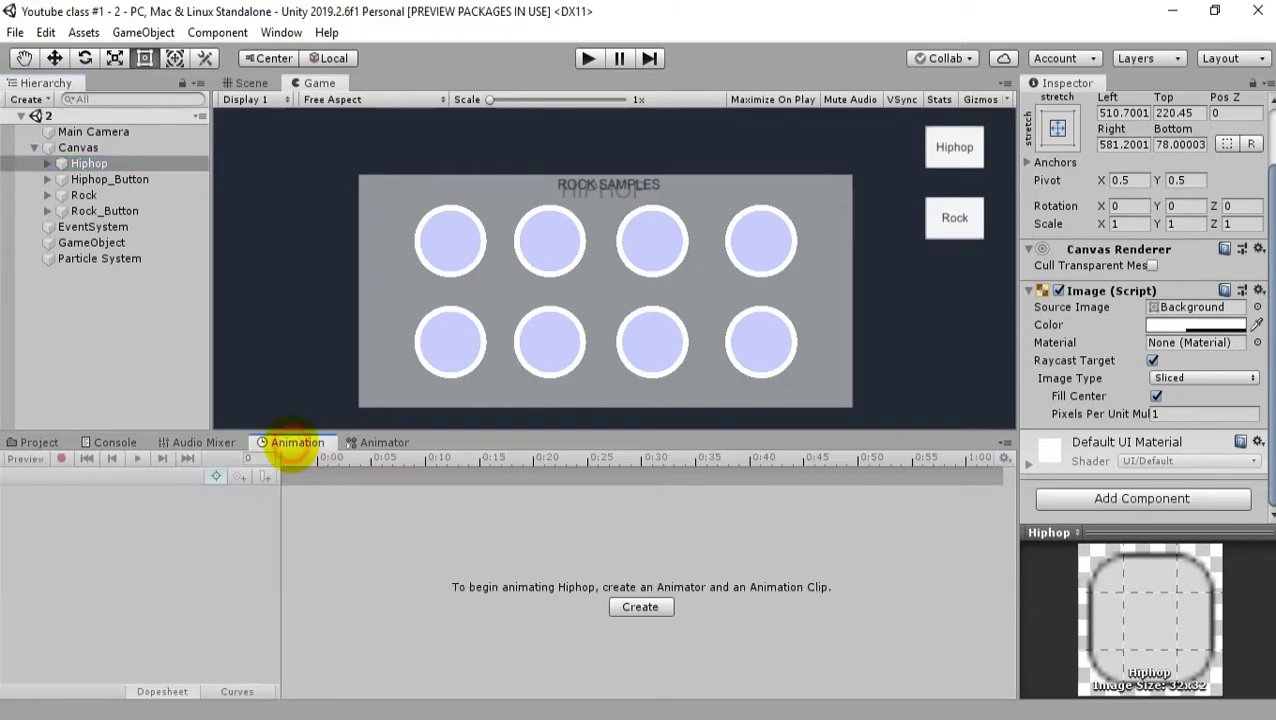
pyautogui.click(640, 607)
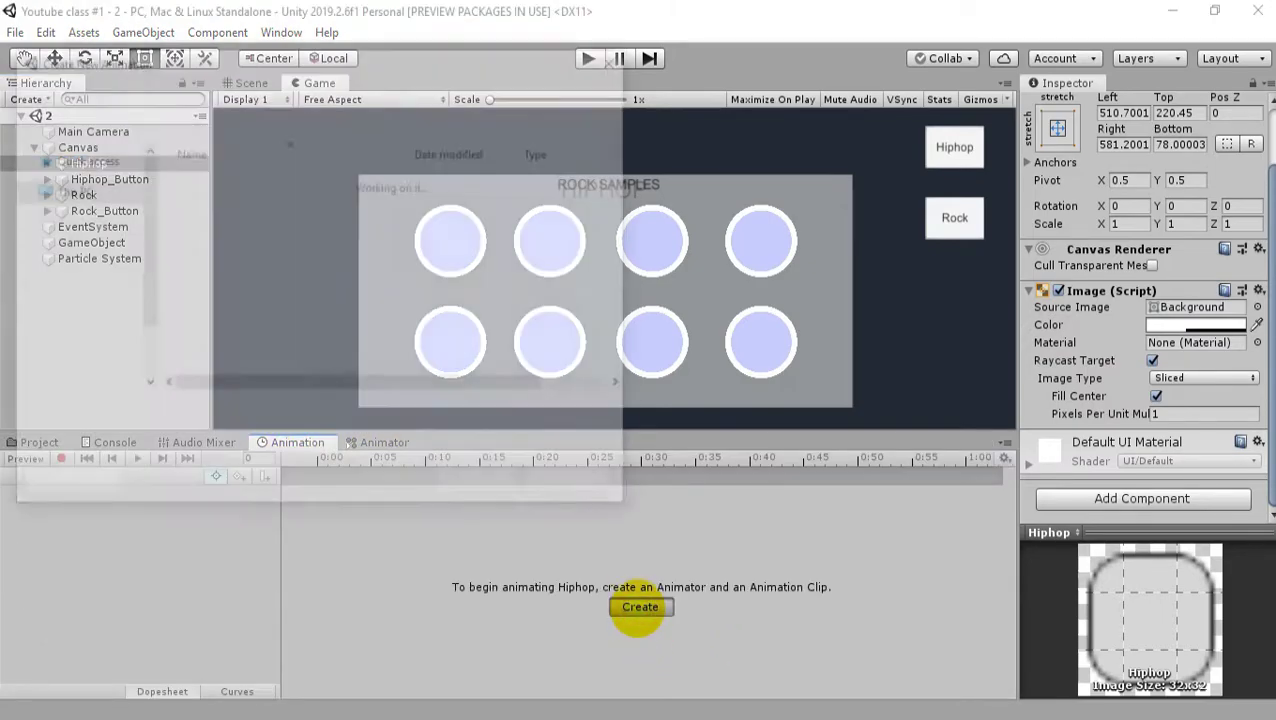
pyautogui.write('hi')
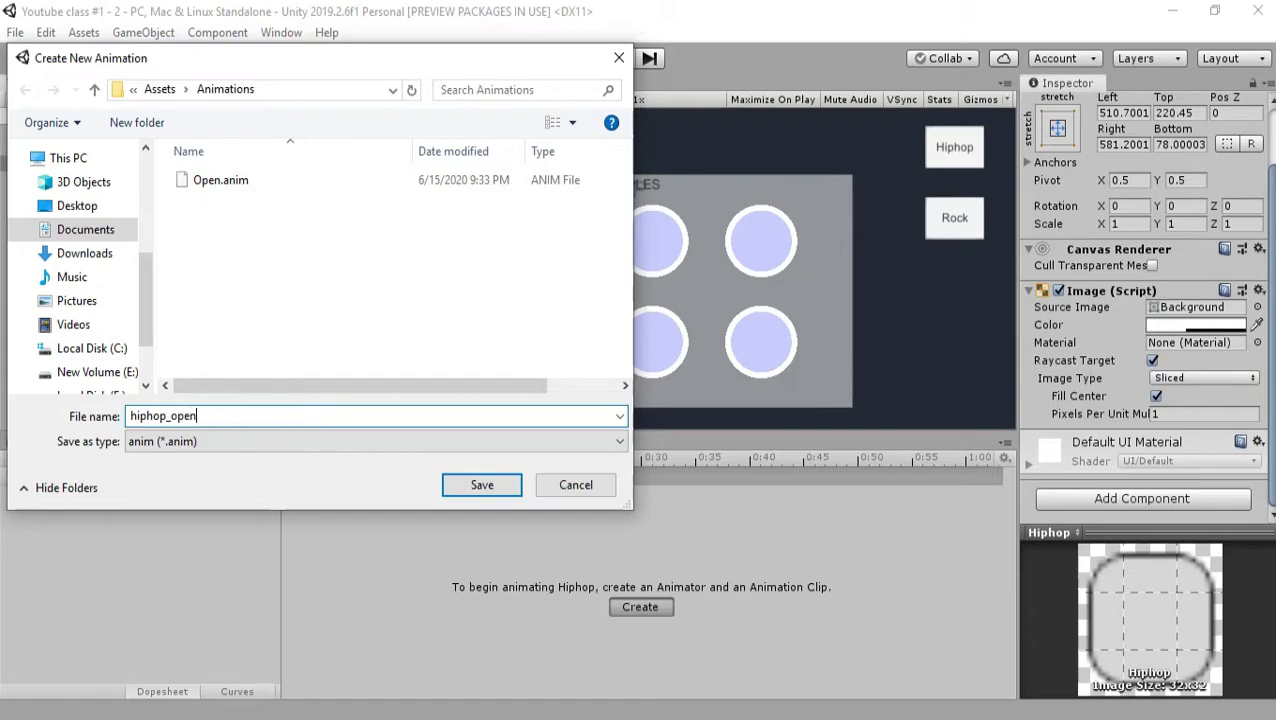
pyautogui.write('phop_open')
pyautogui.press('Return')
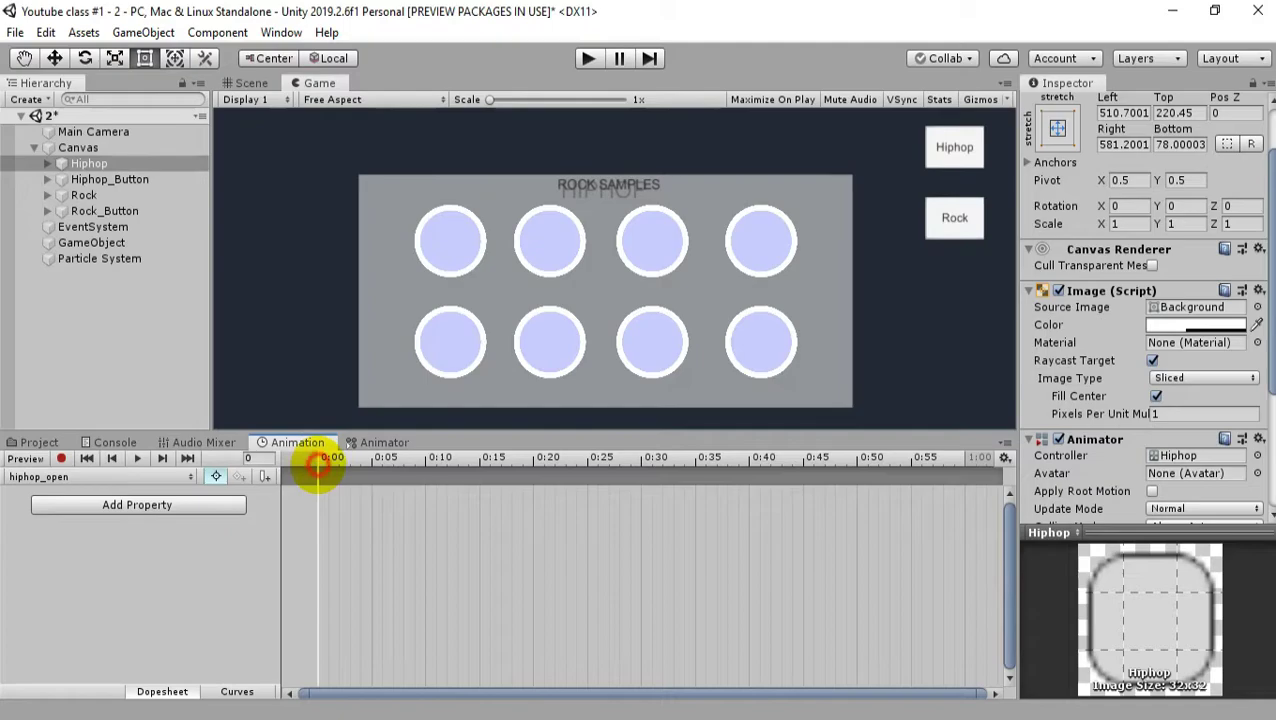
# Zoom the Scene view out to show the whole canvas with both panels.
pyautogui.moveTo(318, 465); pyautogui.dragTo(968, 484)
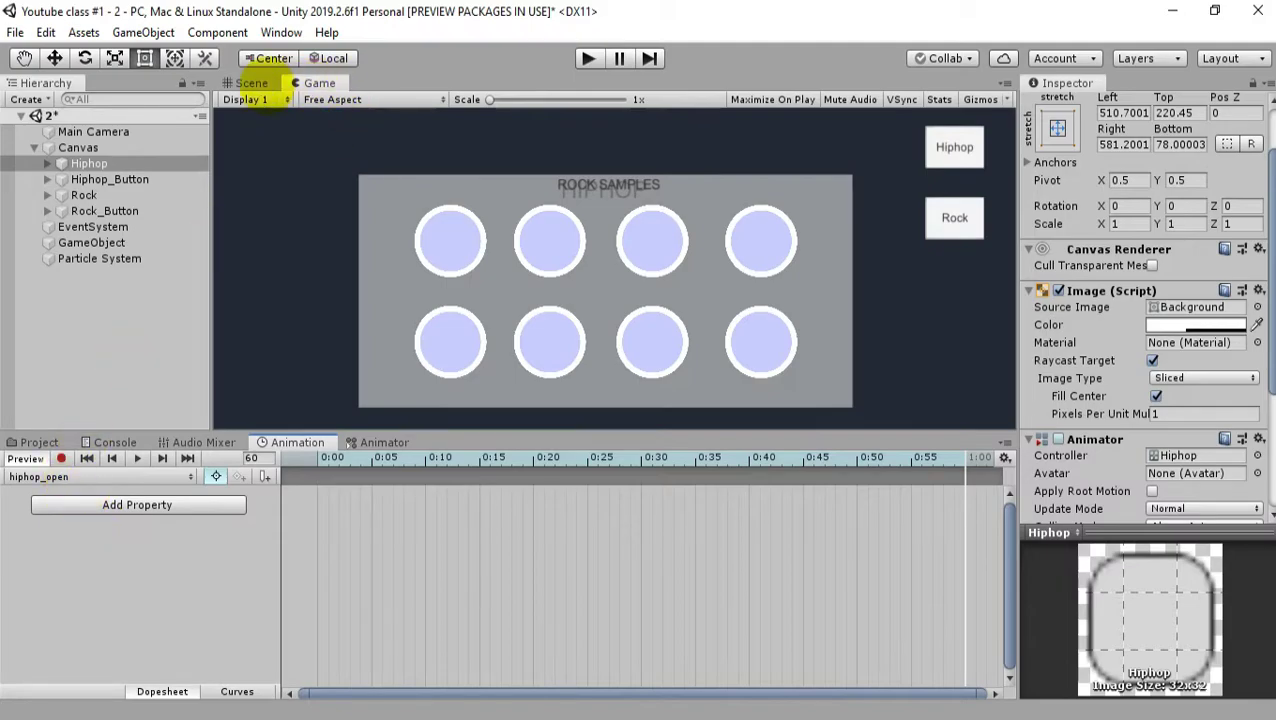
pyautogui.click(258, 83)
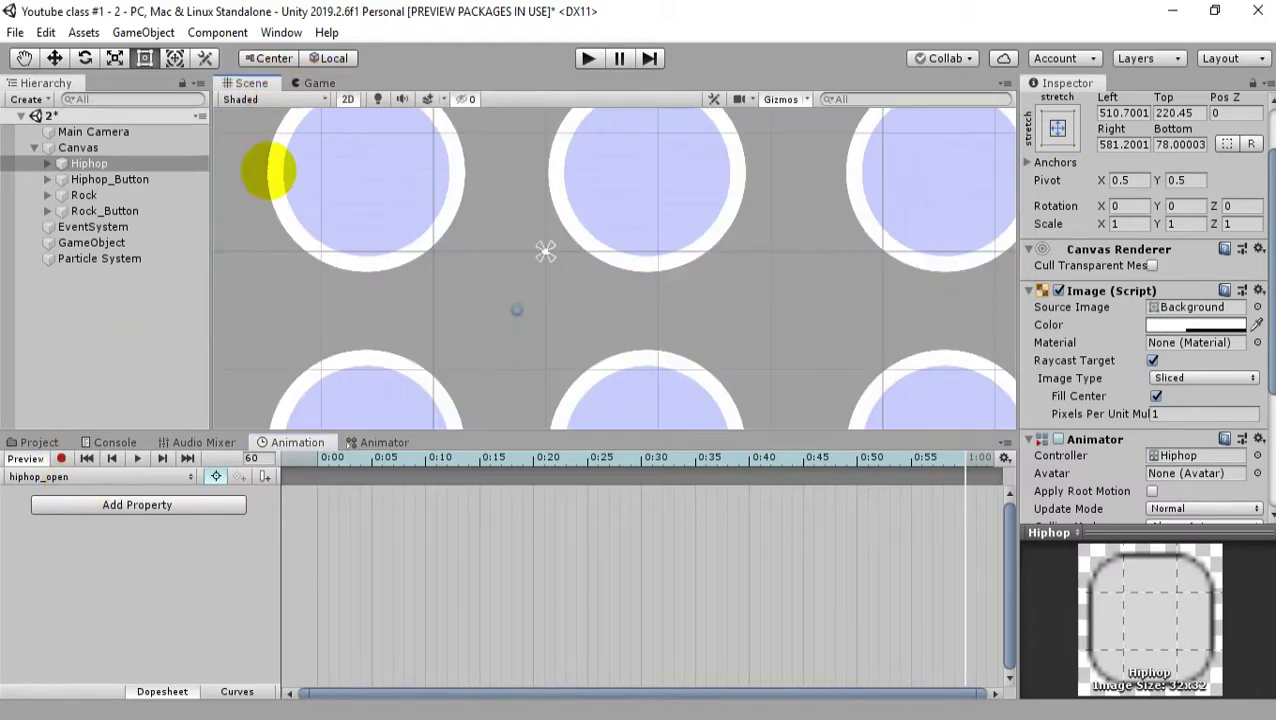
pyautogui.scroll(-2, 386, 276)
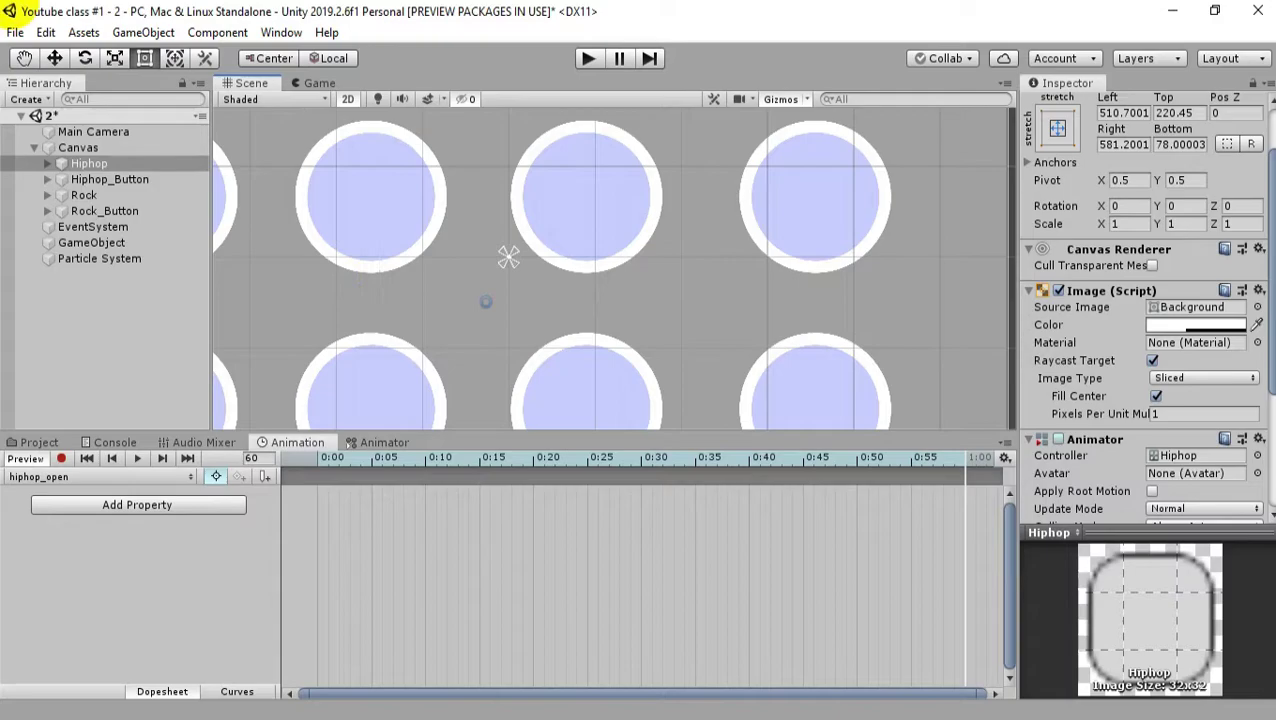
pyautogui.click(419, 306)
pyautogui.scroll(-6, 421, 308)
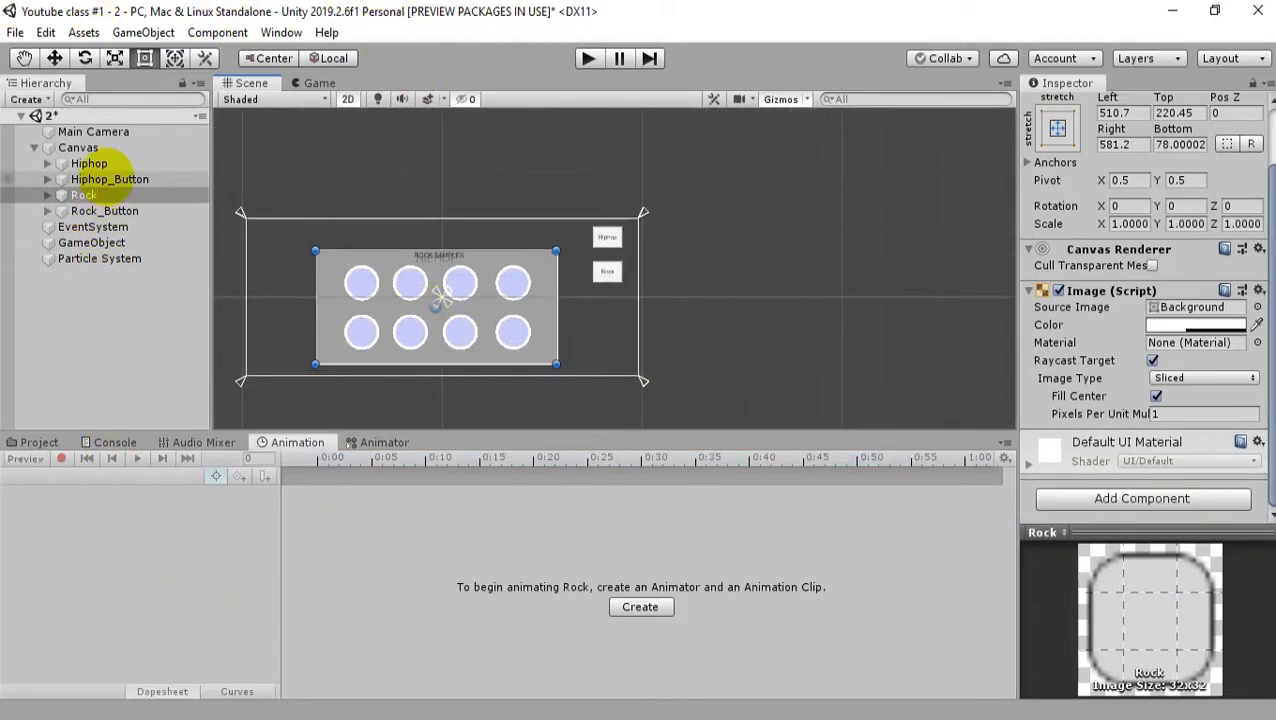
# Reselect the Hiphop panel and turn on keyframe recording for hiphop_open.
pyautogui.click(86, 163)
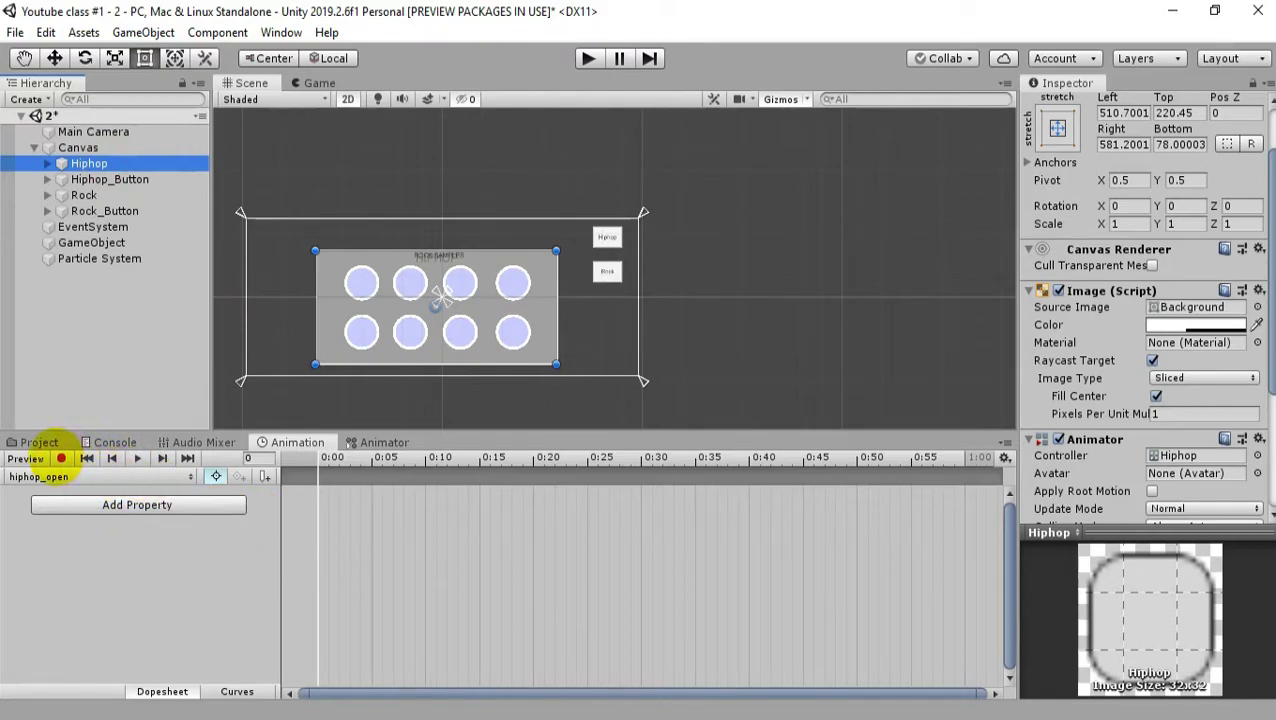
pyautogui.click(61, 458)
pyautogui.moveTo(318, 468)
pyautogui.mouseDown()
pyautogui.moveTo(965, 490)
pyautogui.moveTo(498, 498)
pyautogui.moveTo(968, 507)
pyautogui.moveTo(313, 492)
pyautogui.mouseUp()
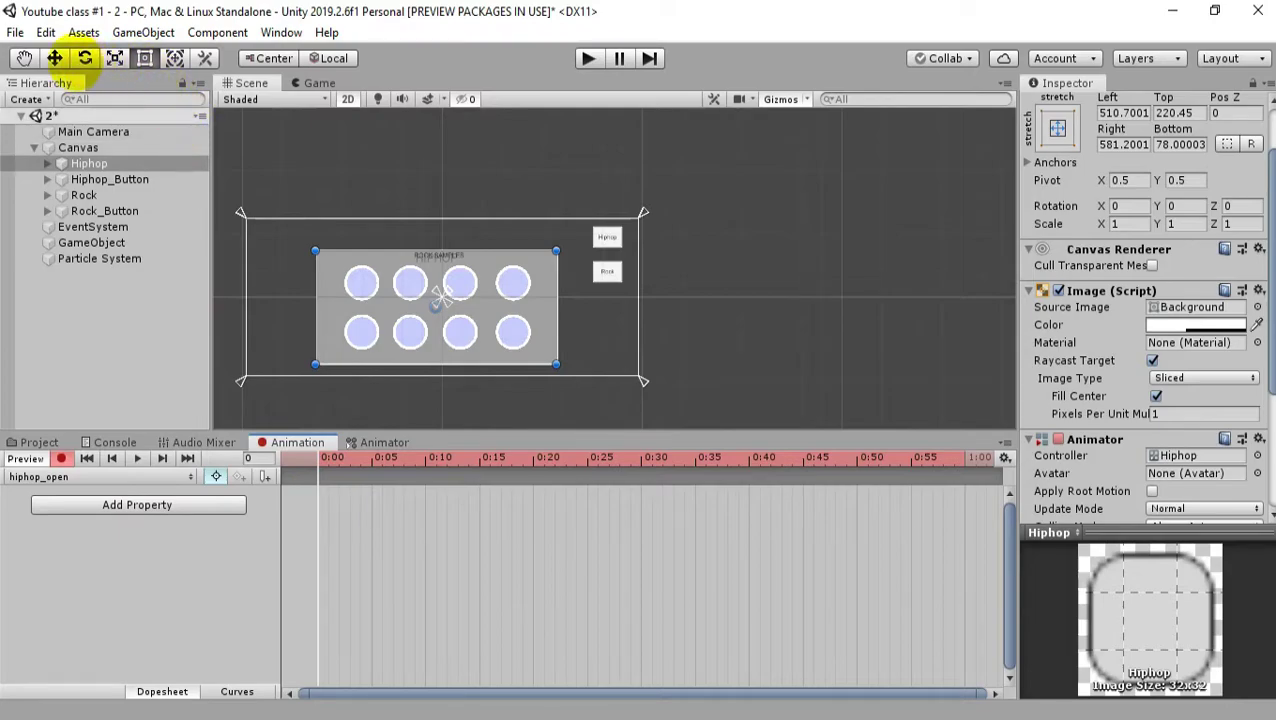
# Key Anchored Position.x: Hiphop off-canvas right at 0:00, back in place at 1:00.
pyautogui.click(54, 58)
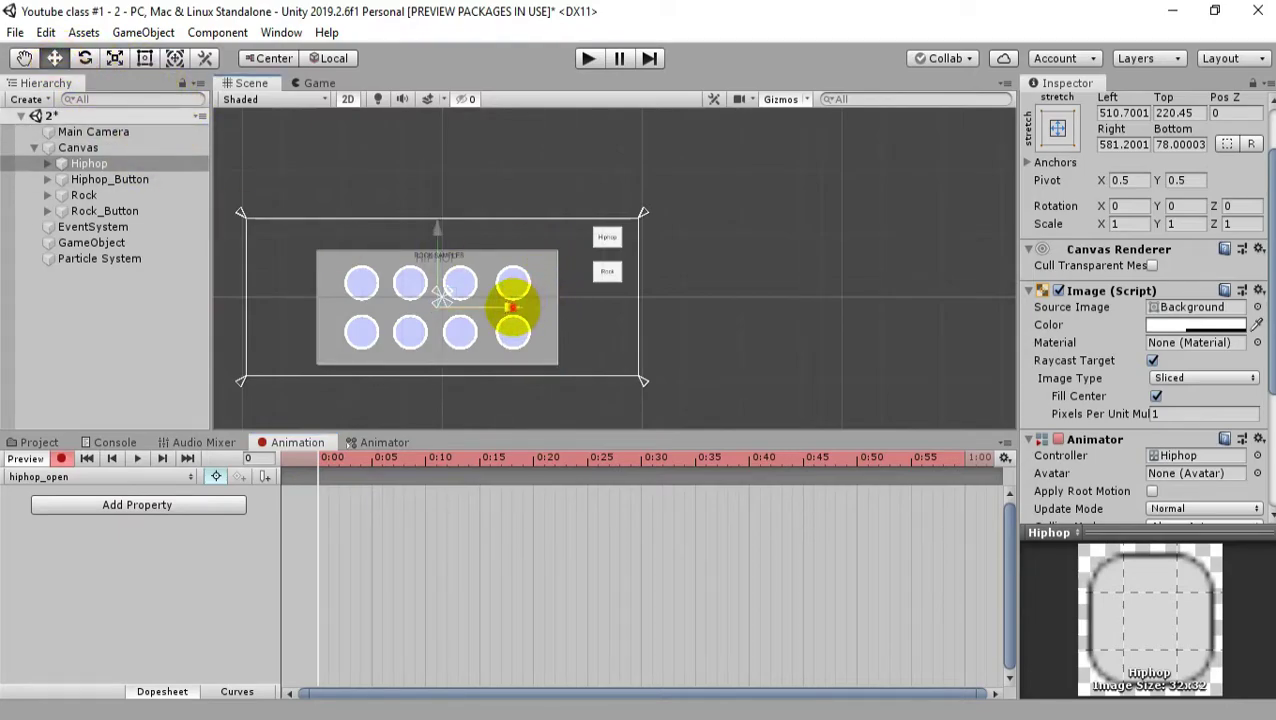
pyautogui.moveTo(512, 309); pyautogui.dragTo(890, 307)
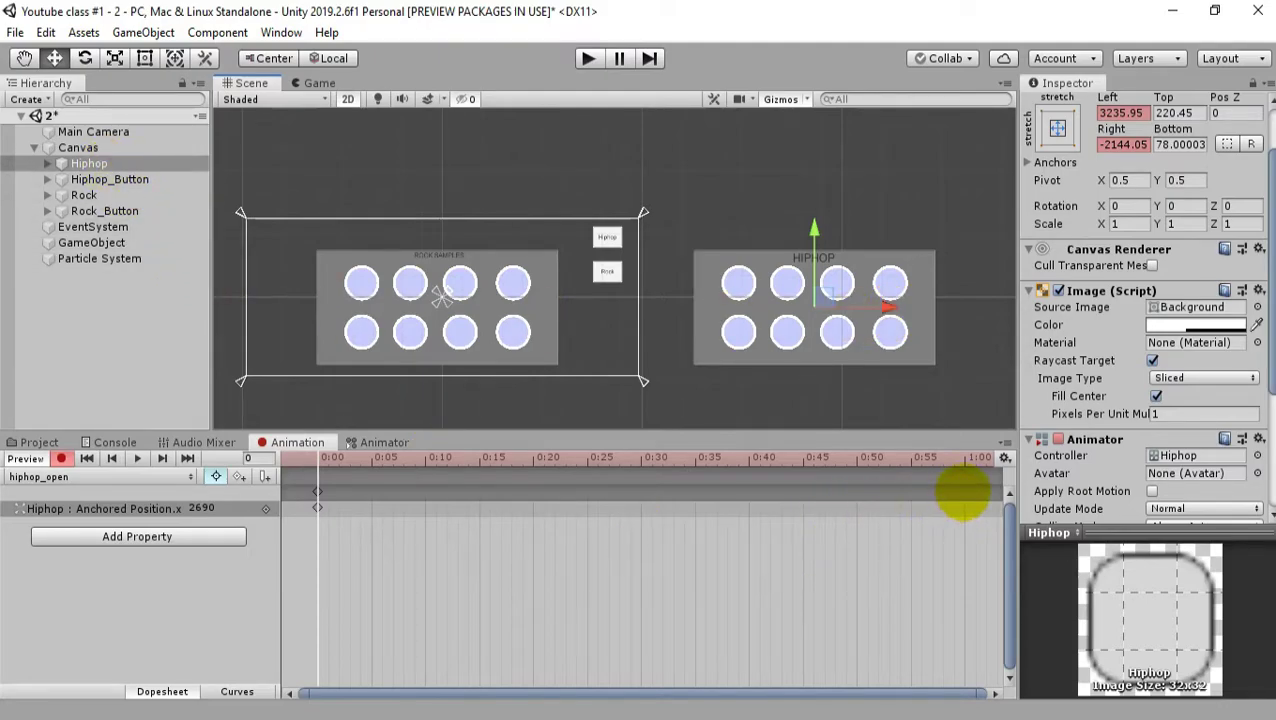
pyautogui.click(963, 490)
pyautogui.moveTo(891, 321); pyautogui.dragTo(515, 340)
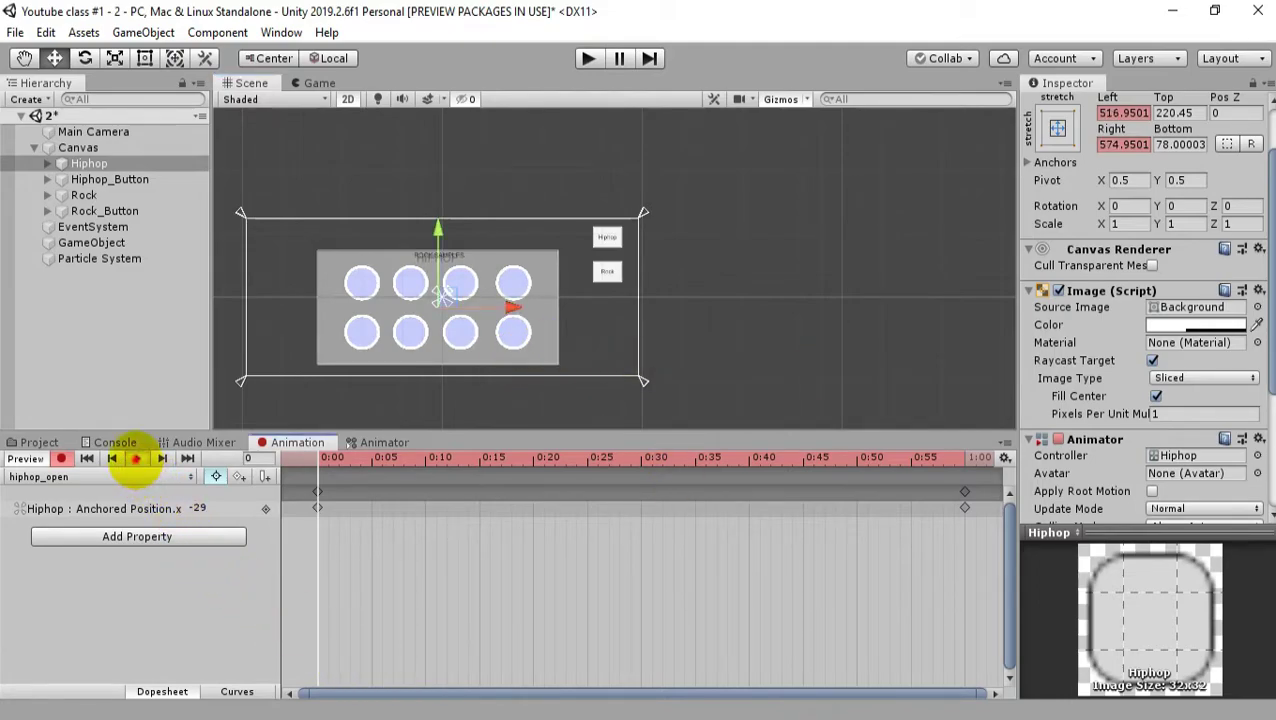
# Preview the slide, stop recording, and rewind the playhead to 0:00.
pyautogui.click(135, 458)
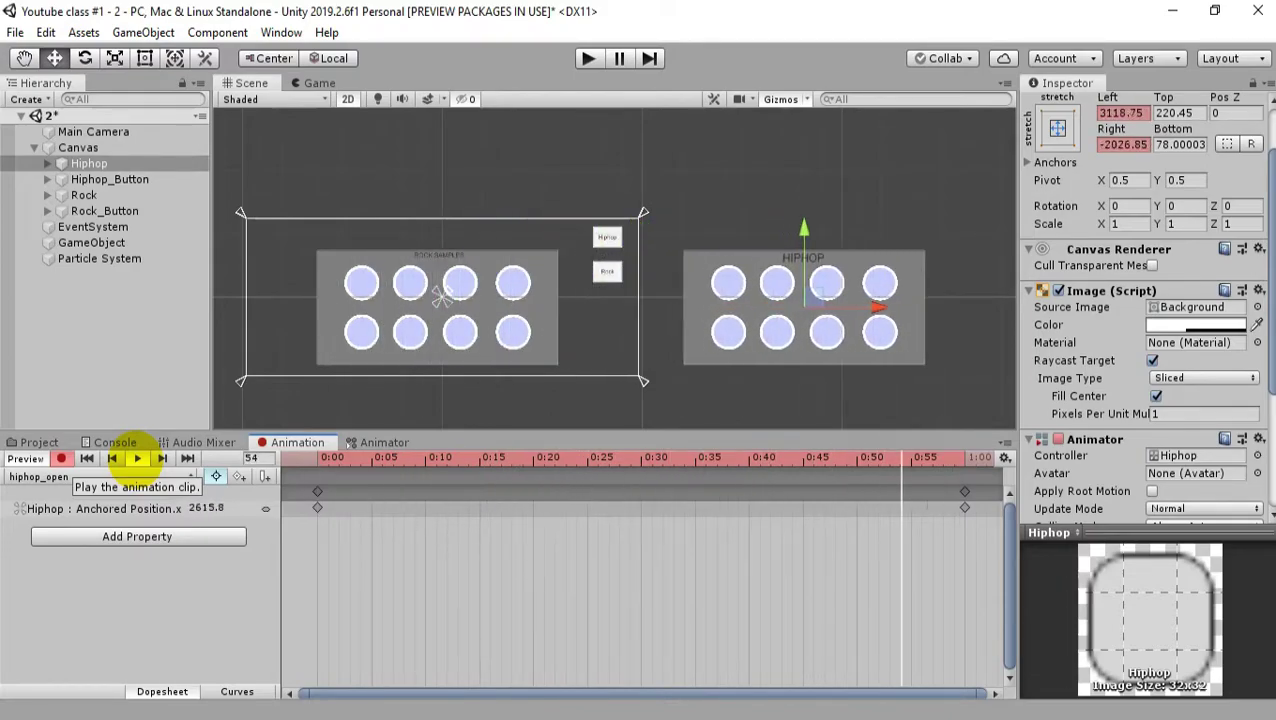
pyautogui.click(135, 458)
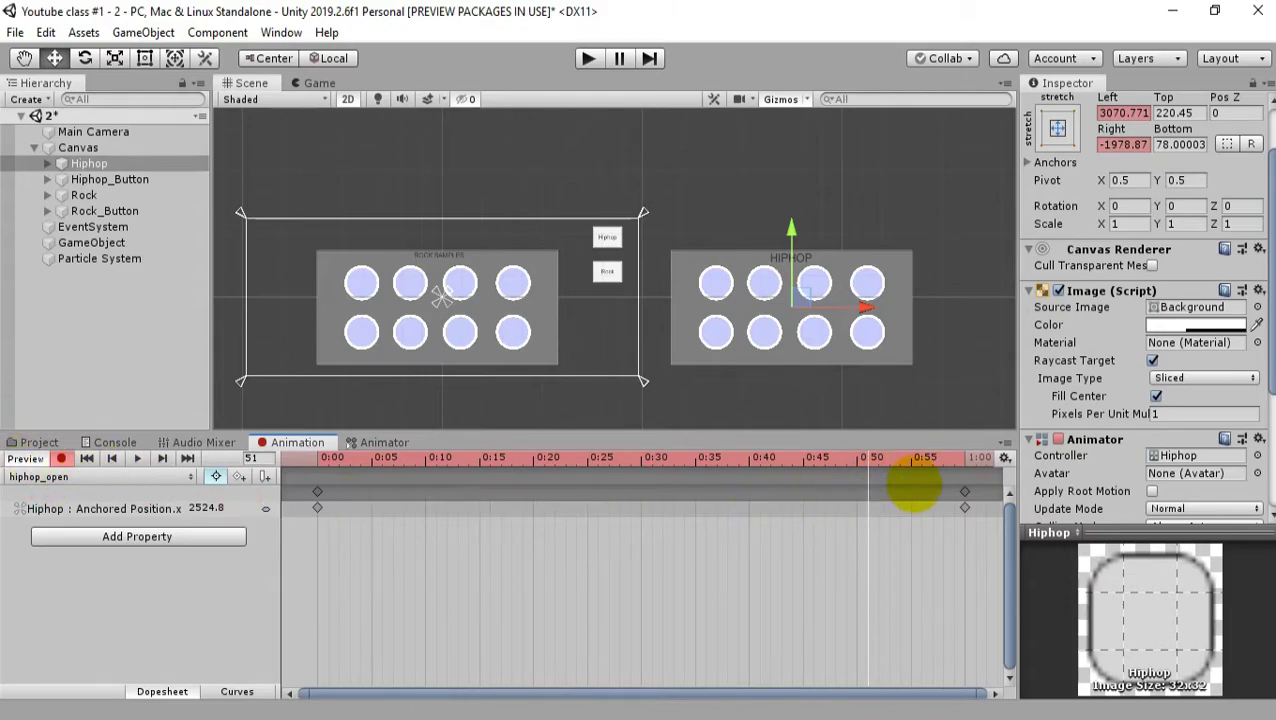
pyautogui.click(61, 458)
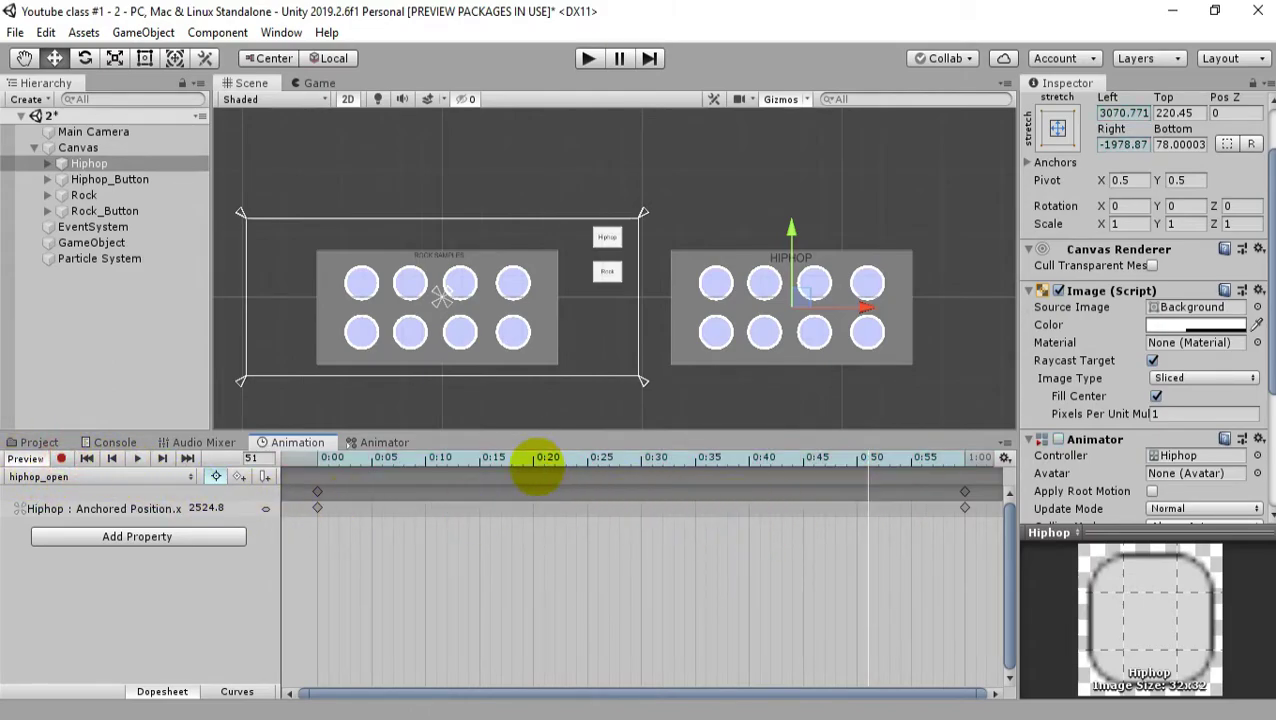
pyautogui.moveTo(316, 492); pyautogui.dragTo(667, 513)
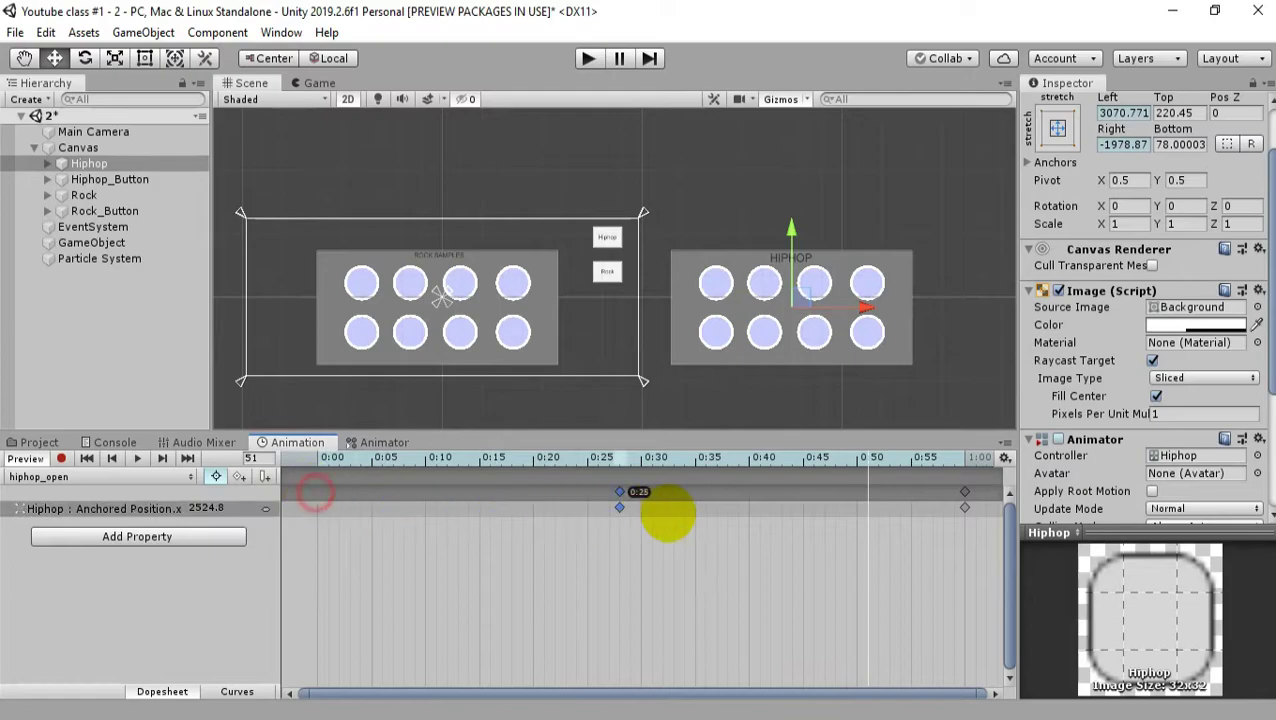
pyautogui.hotkey('ctrl', 'z')
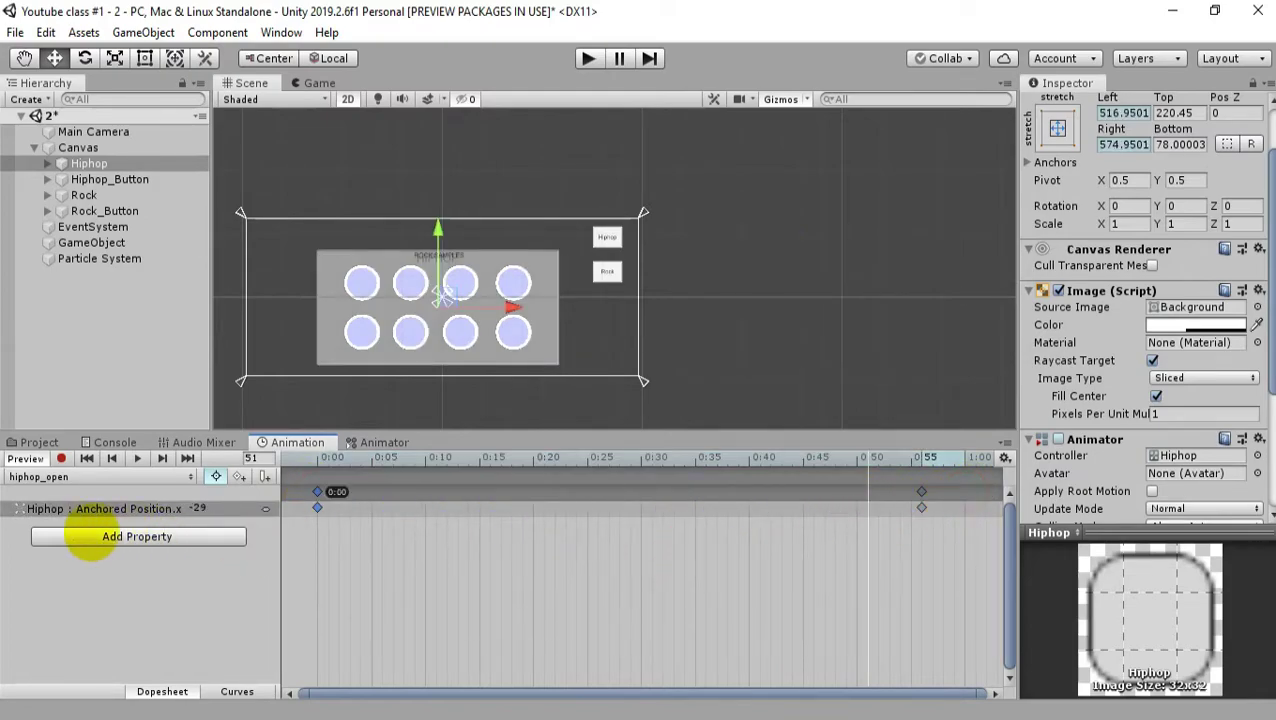
pyautogui.click(137, 458)
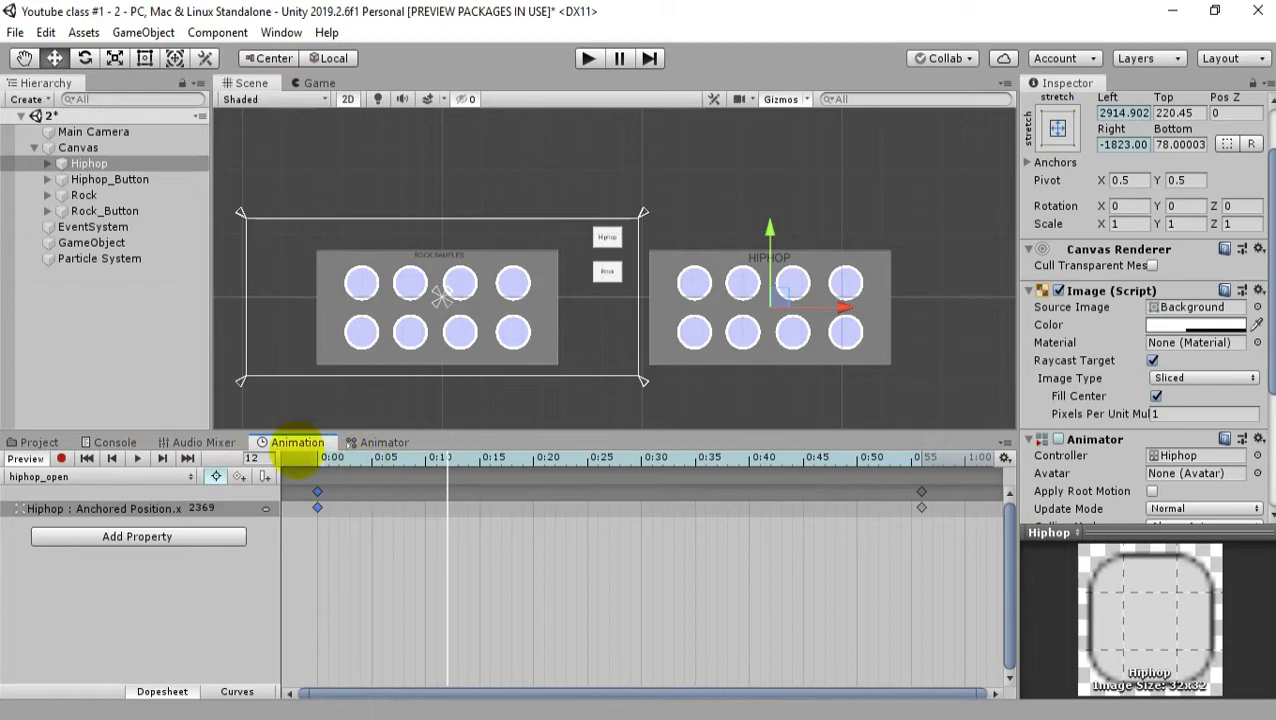
pyautogui.moveTo(443, 462); pyautogui.dragTo(299, 489)
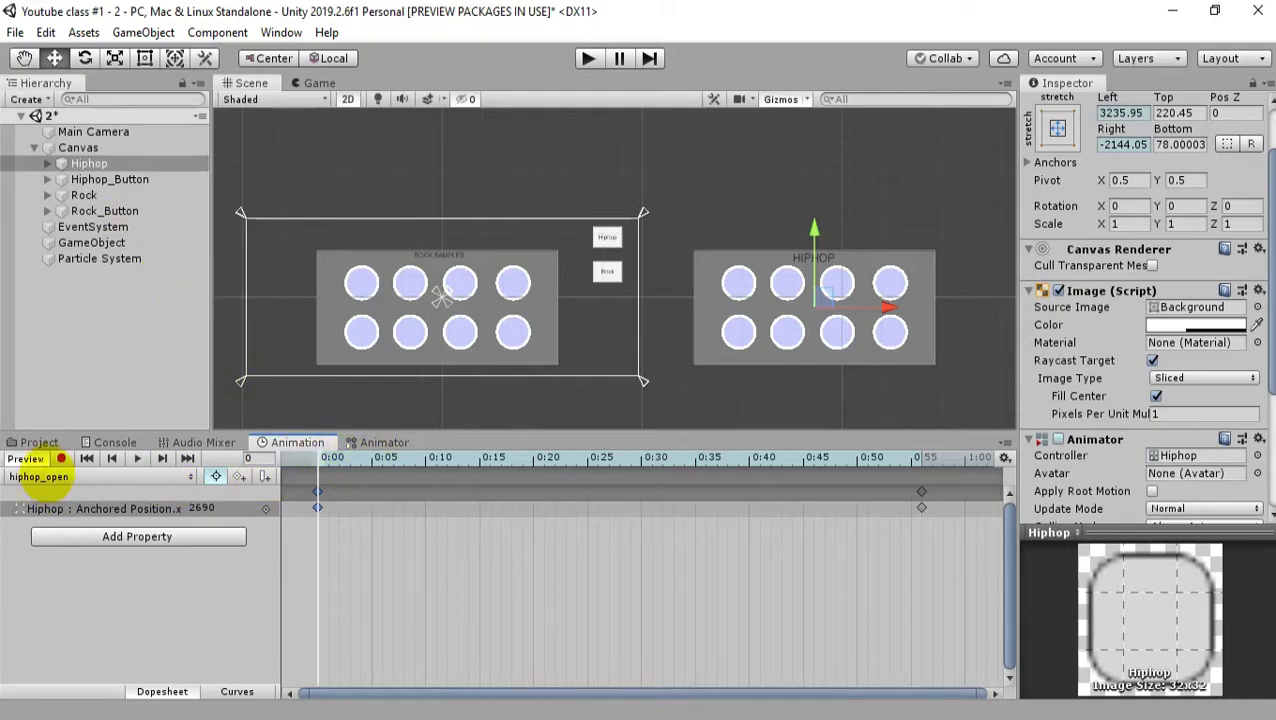
# Add an empty state named Empty to the Hiphop animator graph.
pyautogui.click(372, 443)
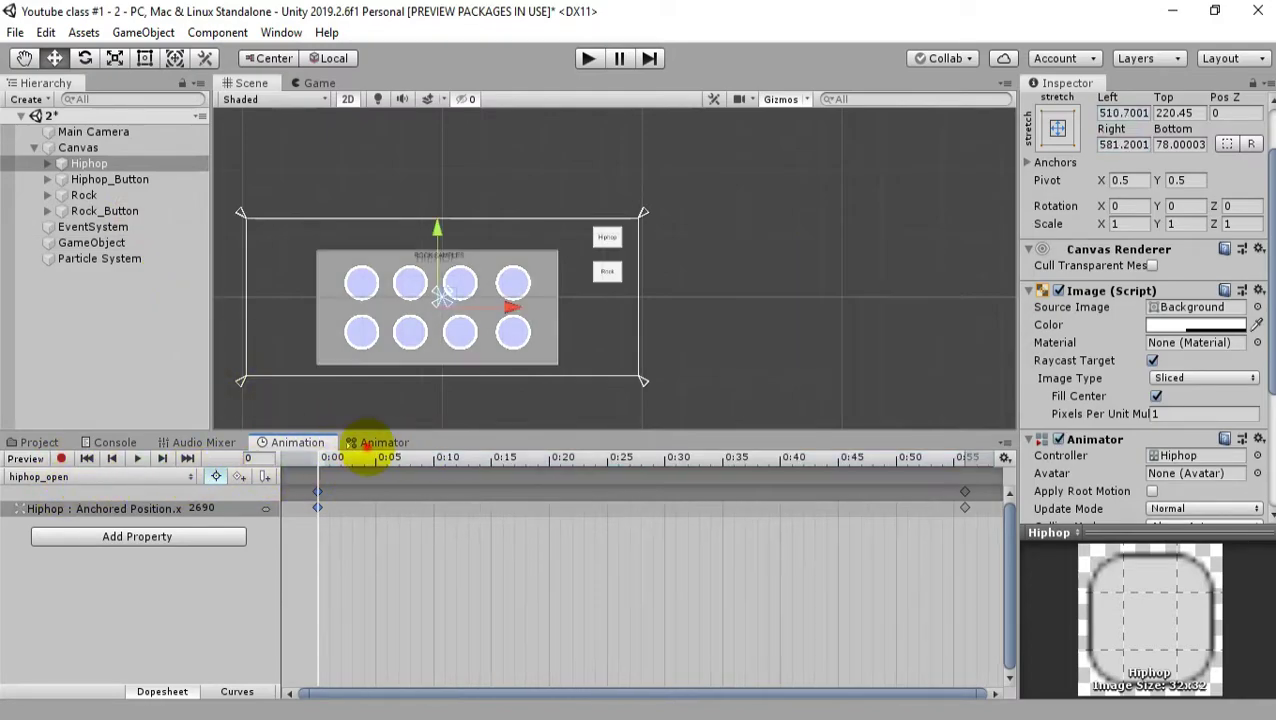
pyautogui.click(595, 562)
pyautogui.moveTo(595, 562); pyautogui.dragTo(640, 600)
pyautogui.scroll(-3, 587, 555)
pyautogui.scroll(2, 598, 555)
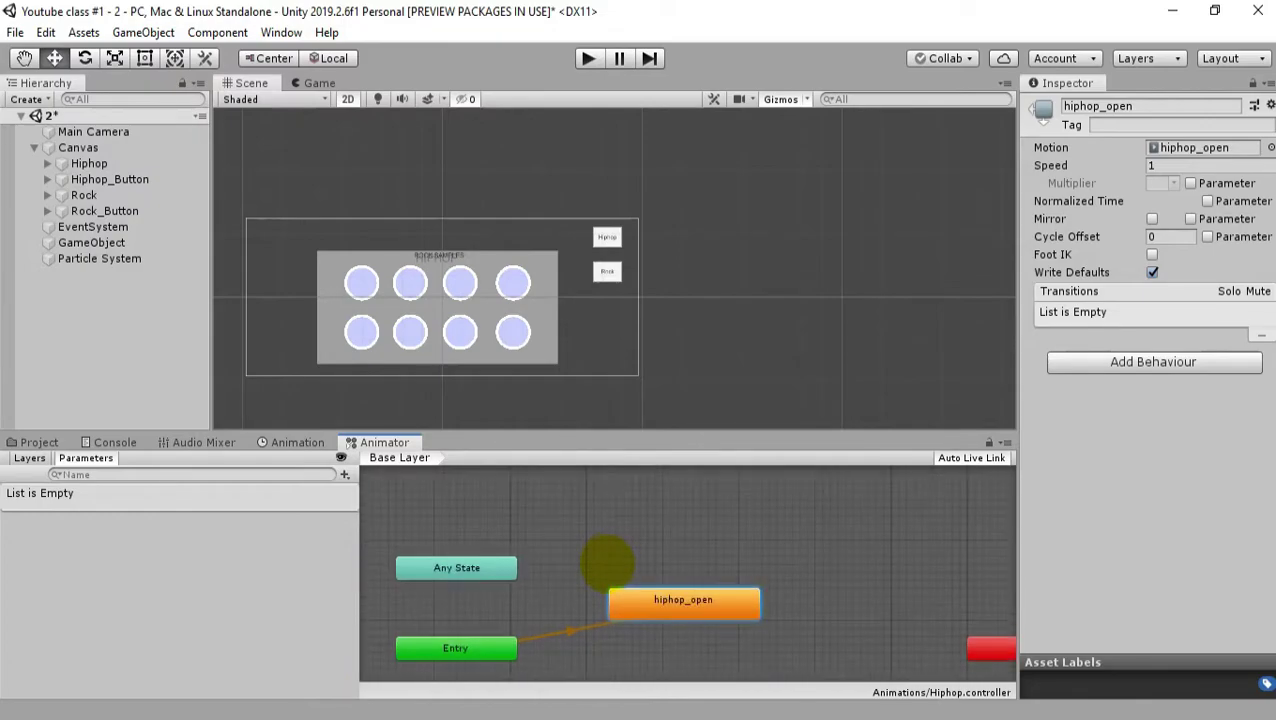
pyautogui.rightClick(602, 530)
pyautogui.moveTo(665, 541)
pyautogui.click(888, 544)
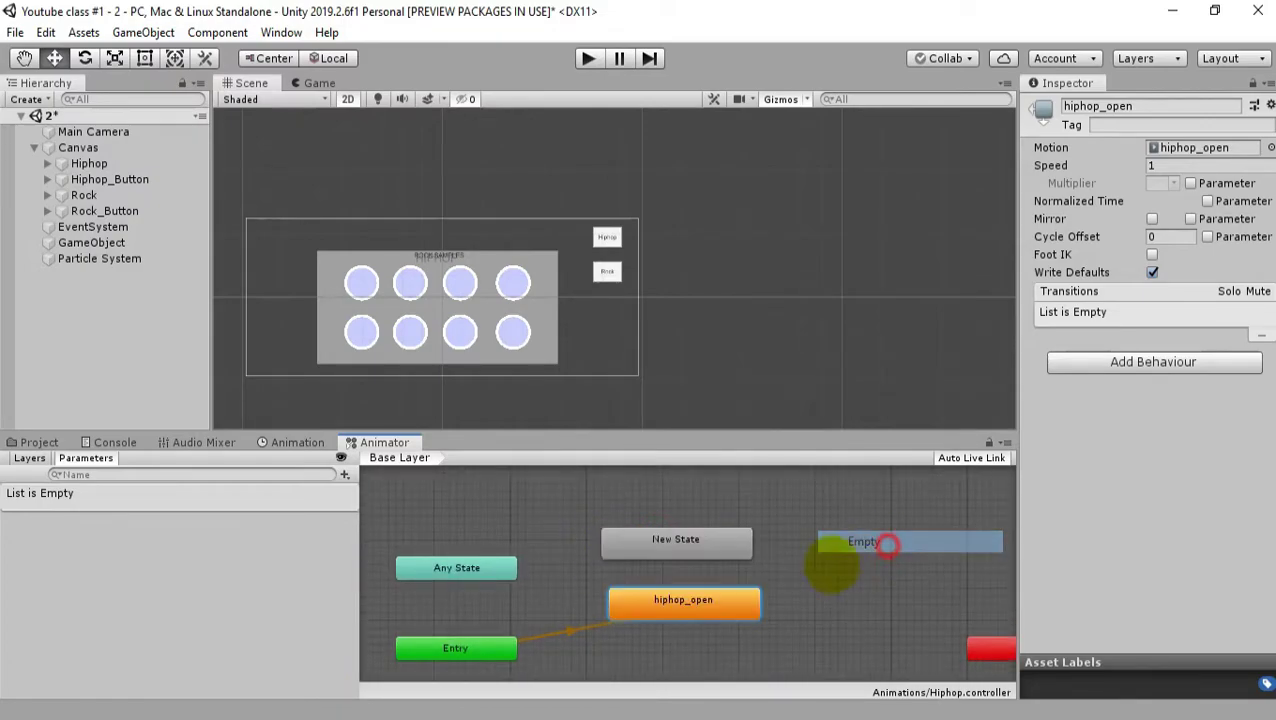
pyautogui.click(690, 540)
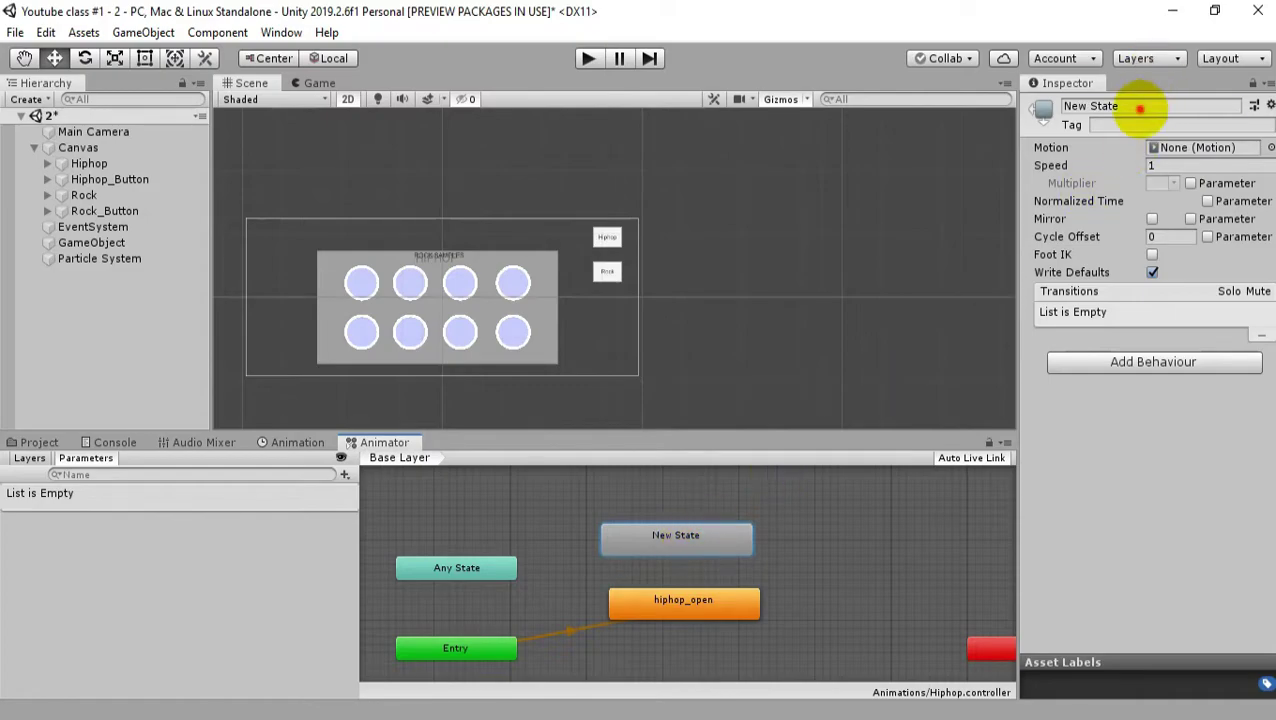
pyautogui.click(1140, 109)
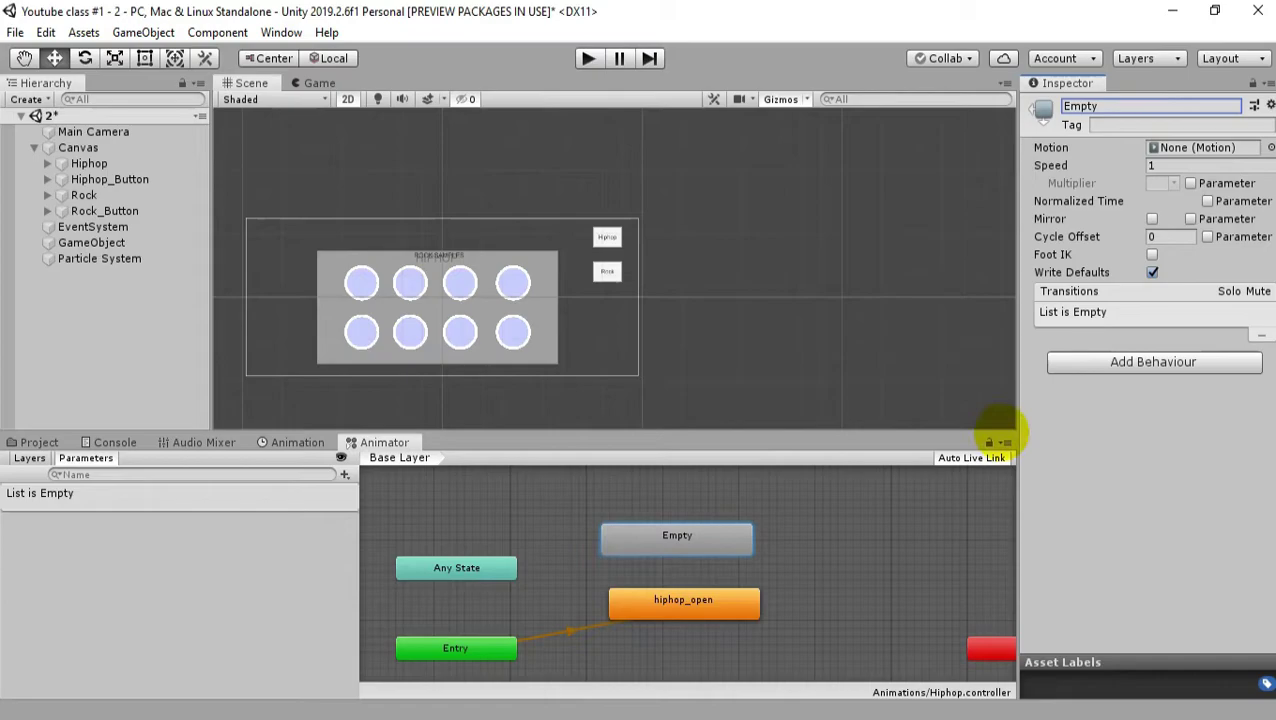
# Duplicate the hiphop_open state and place the copy to its right.
pyautogui.click(738, 604)
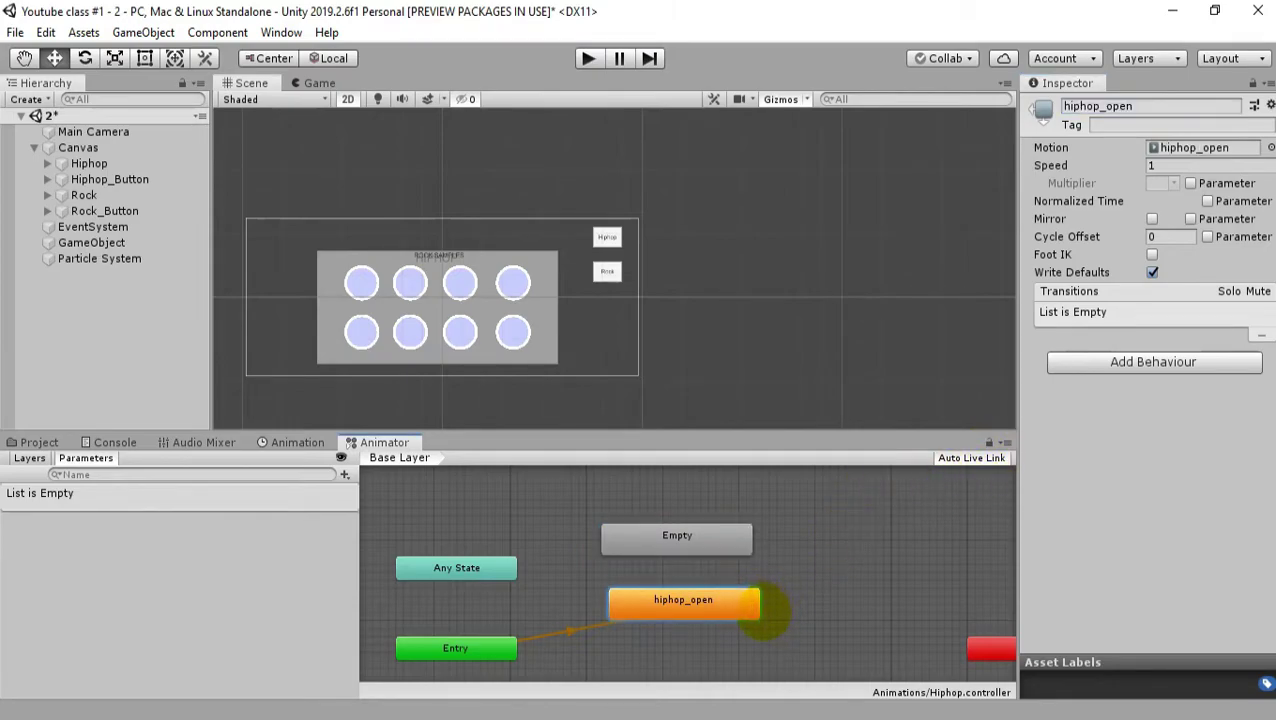
pyautogui.hotkey('ctrl', 'd')
pyautogui.moveTo(450, 558); pyautogui.dragTo(900, 602)
# Rename the duplicate state hiphop_close and set its Speed to -1.
pyautogui.rightClick(888, 605)
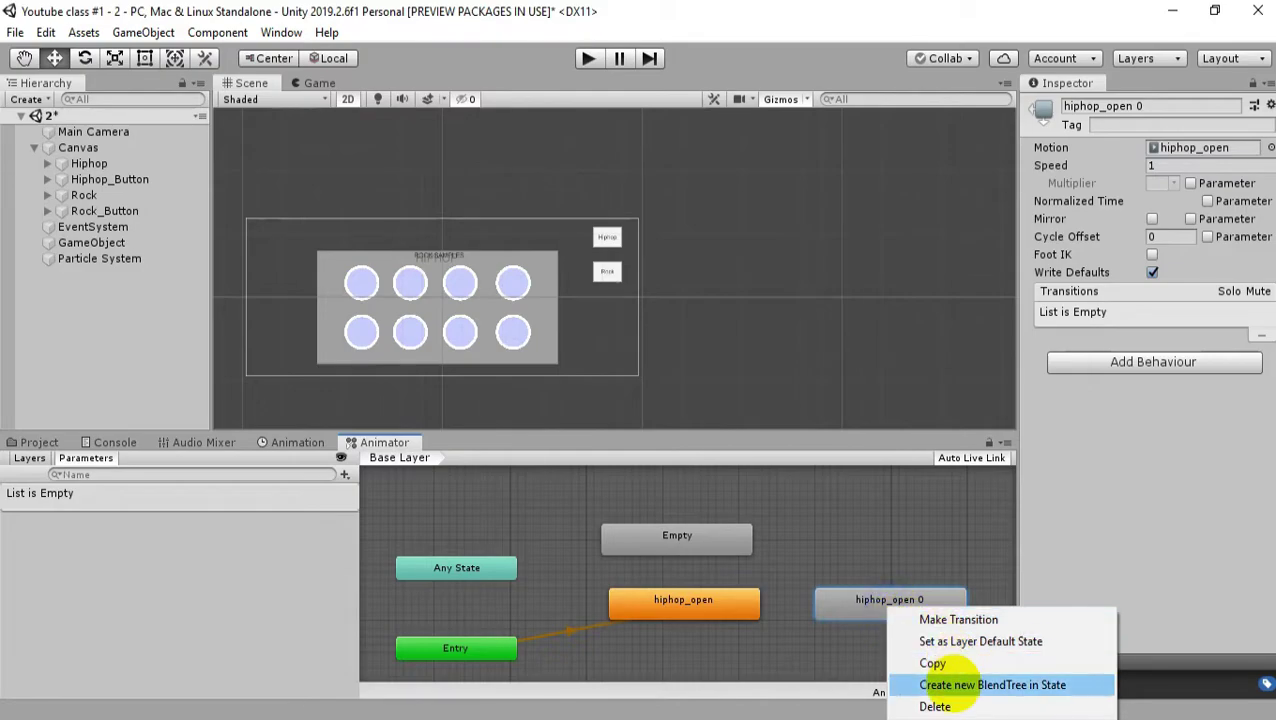
pyautogui.click(1148, 106)
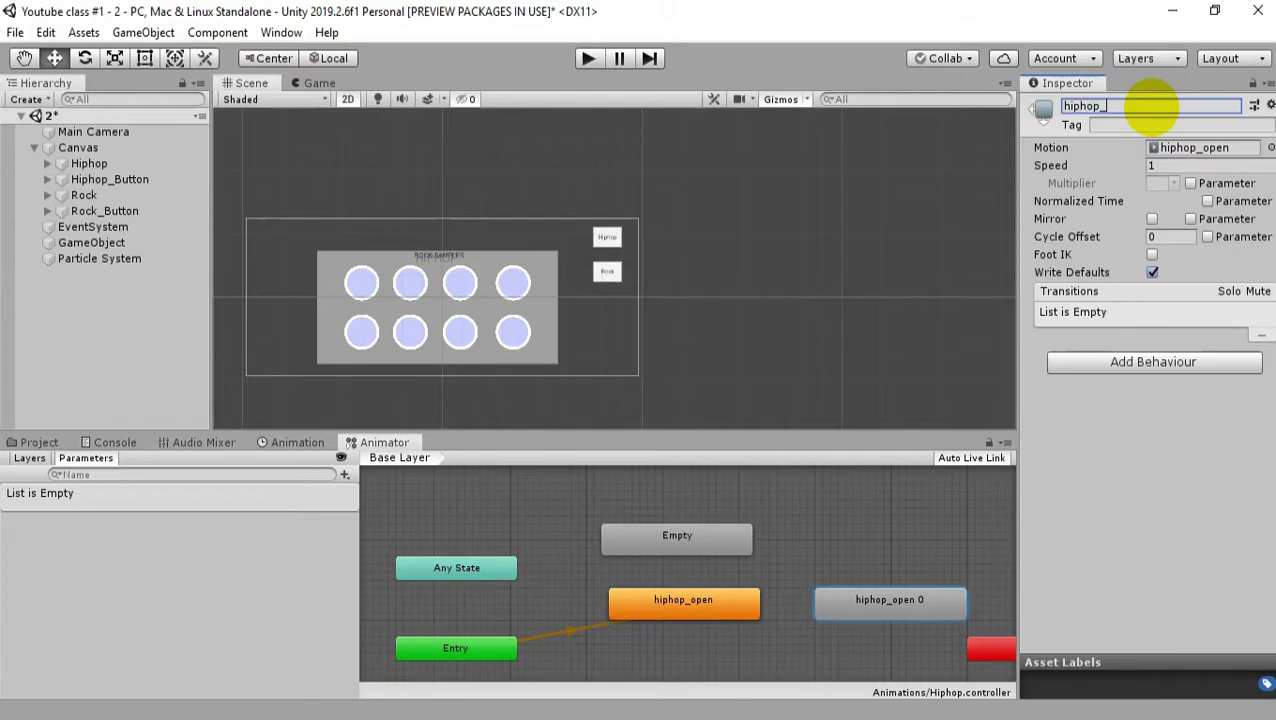
pyautogui.write('hiphop_close')
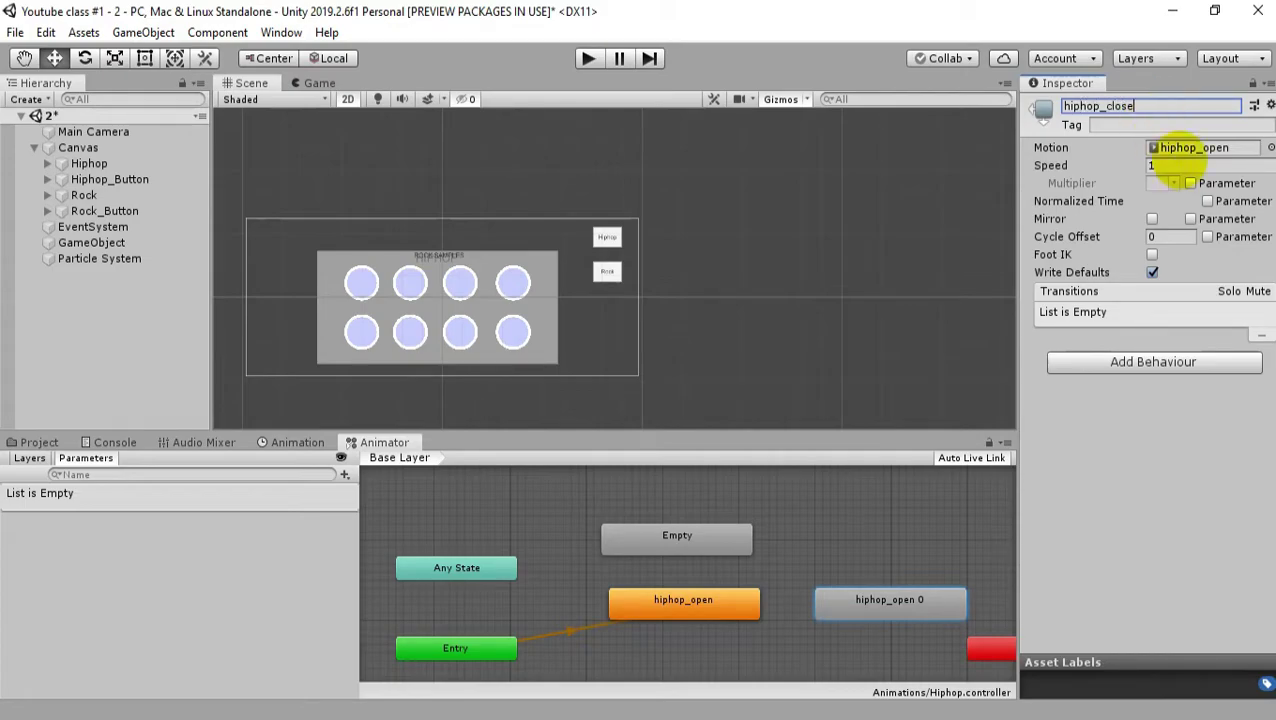
pyautogui.click(1178, 166)
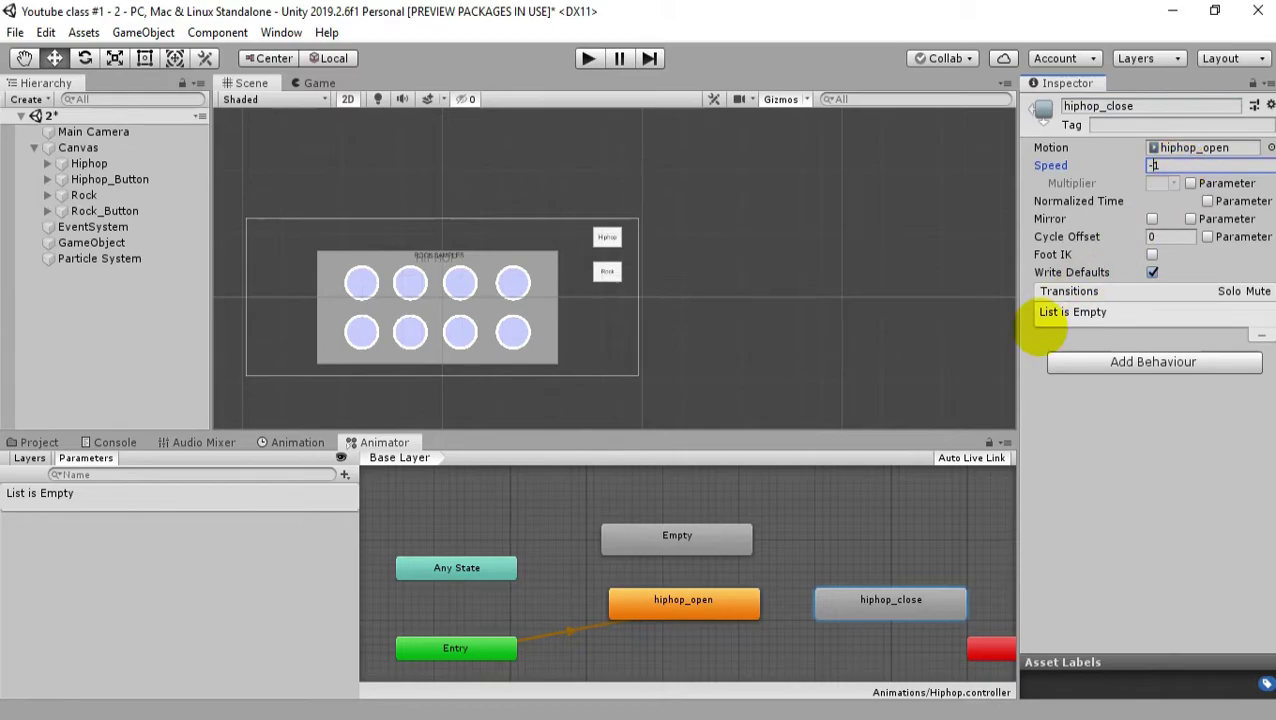
# Set Empty as the layer default state.
pyautogui.click(705, 542)
pyautogui.rightClick(649, 540)
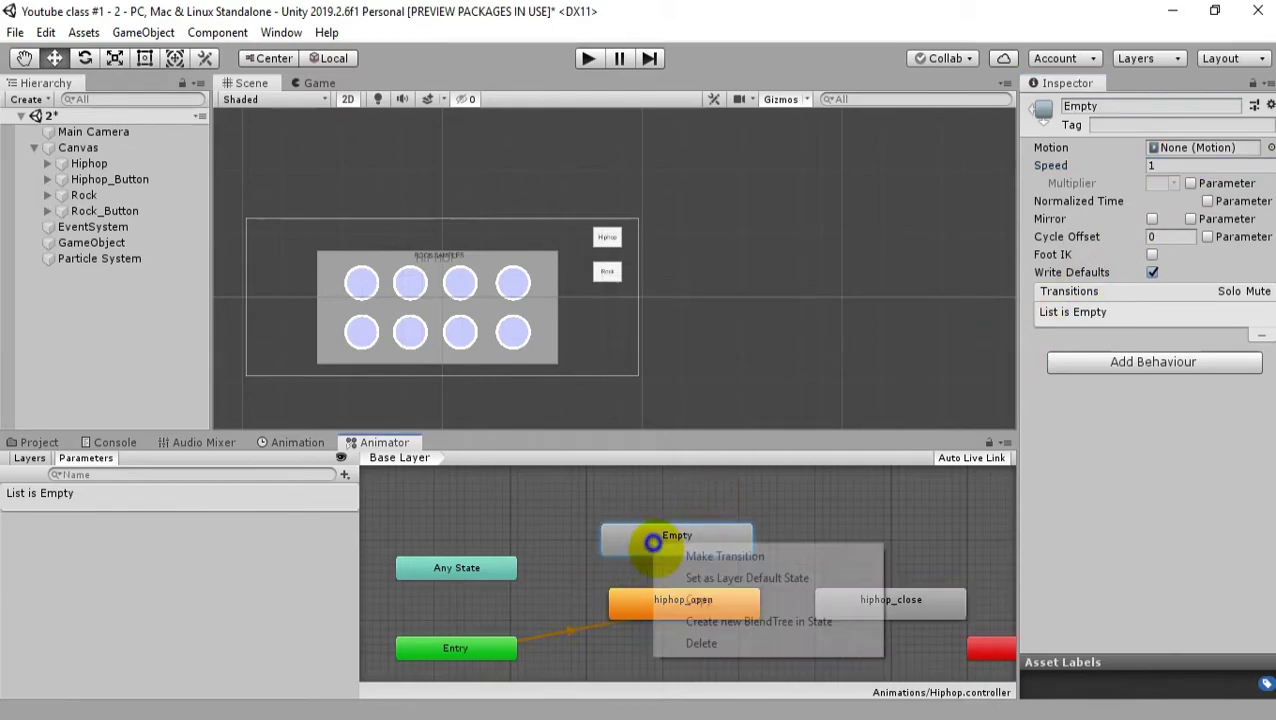
pyautogui.click(686, 577)
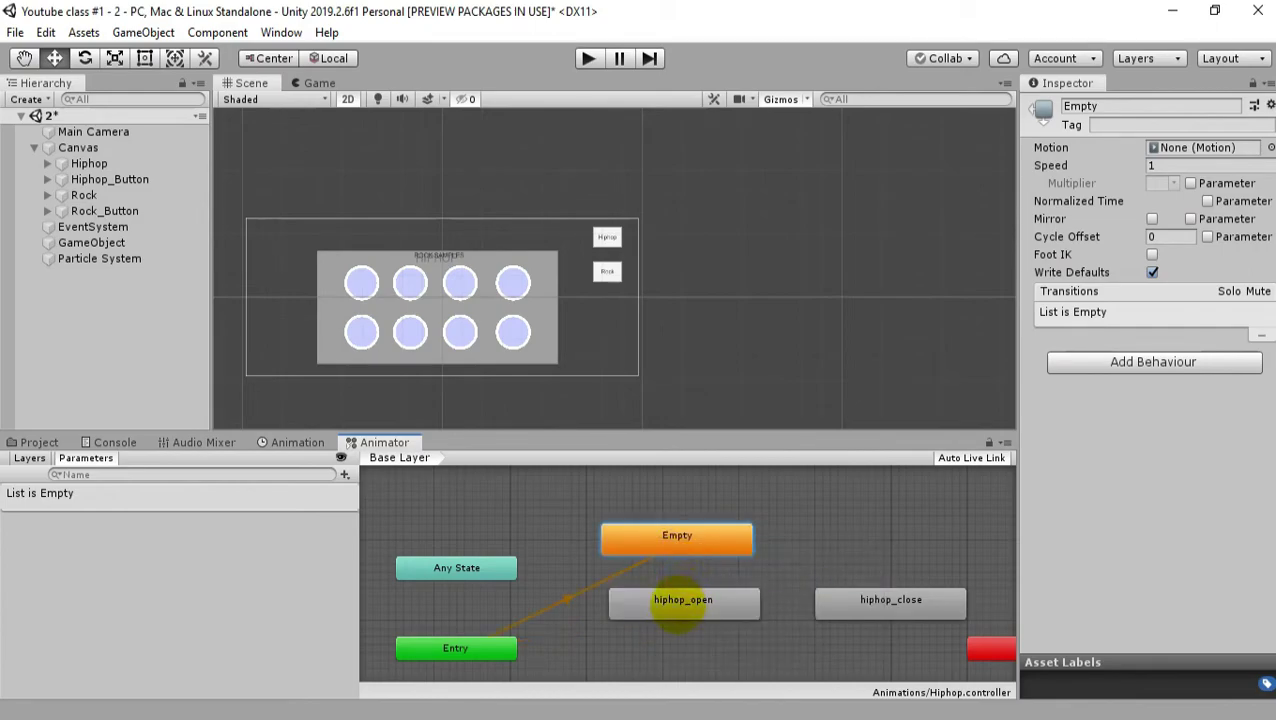
pyautogui.moveTo(655, 607)
pyautogui.mouseDown()
pyautogui.moveTo(640, 652)
pyautogui.moveTo(637, 624)
pyautogui.mouseUp()
# Chain transitions Empty → hiphop_open → hiphop_close → back to Empty.
pyautogui.rightClick(665, 545)
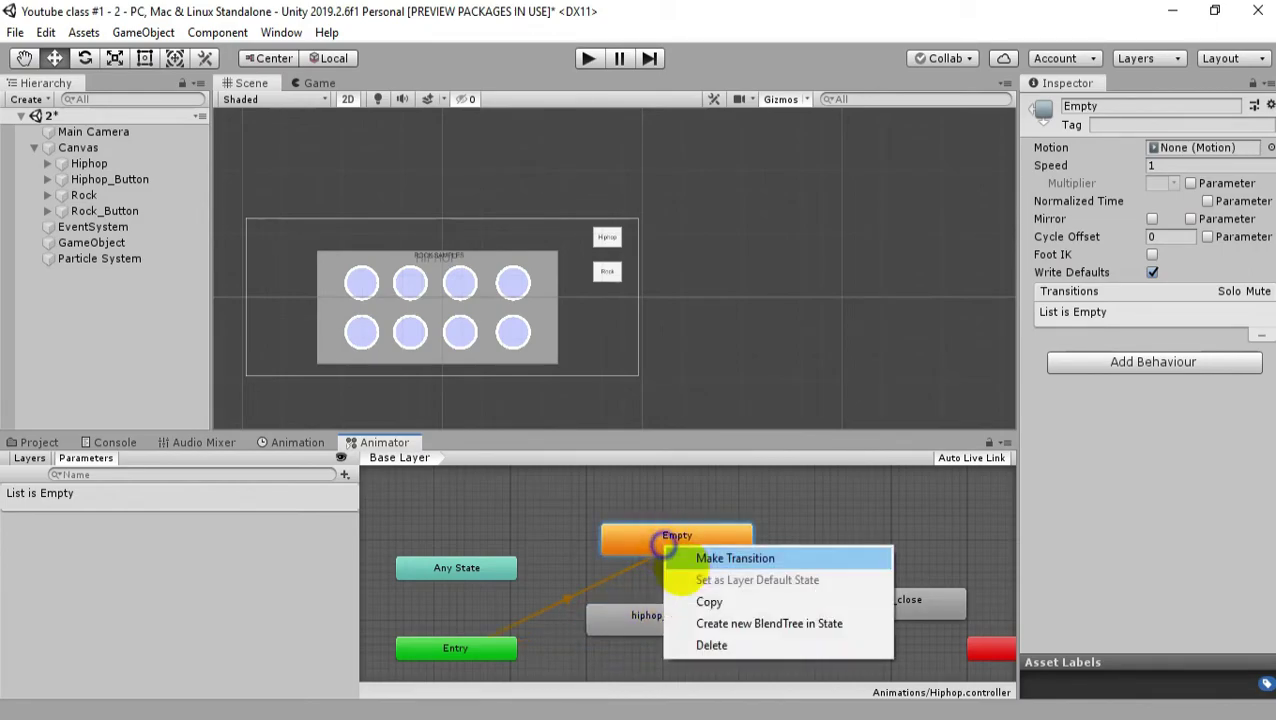
pyautogui.click(690, 560)
pyautogui.click(675, 615)
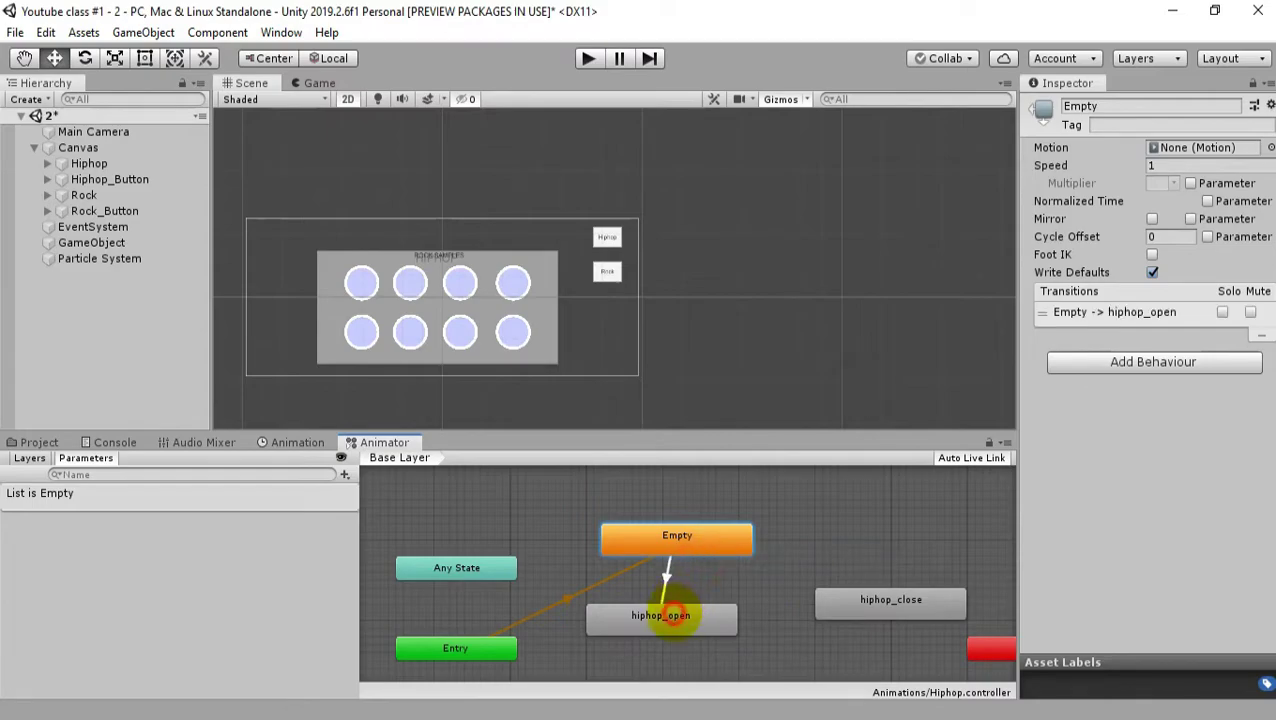
pyautogui.rightClick(707, 607)
pyautogui.click(735, 617)
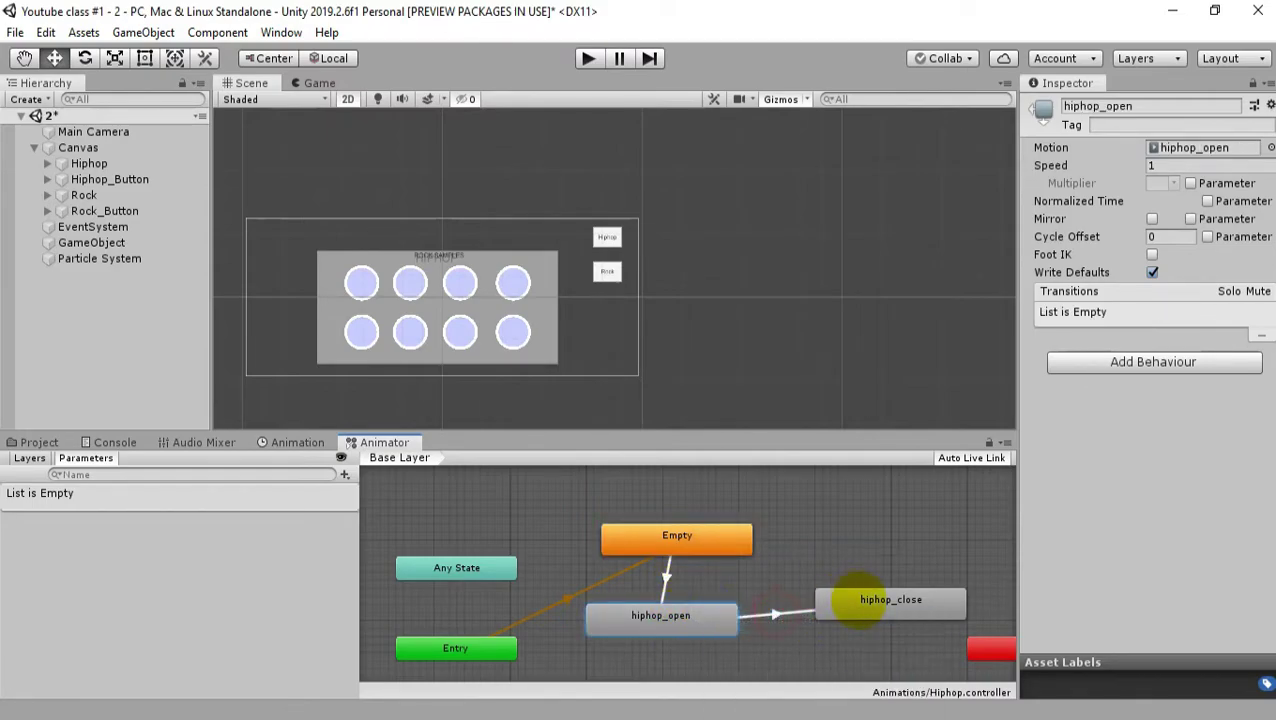
pyautogui.click(852, 605)
pyautogui.rightClick(857, 606)
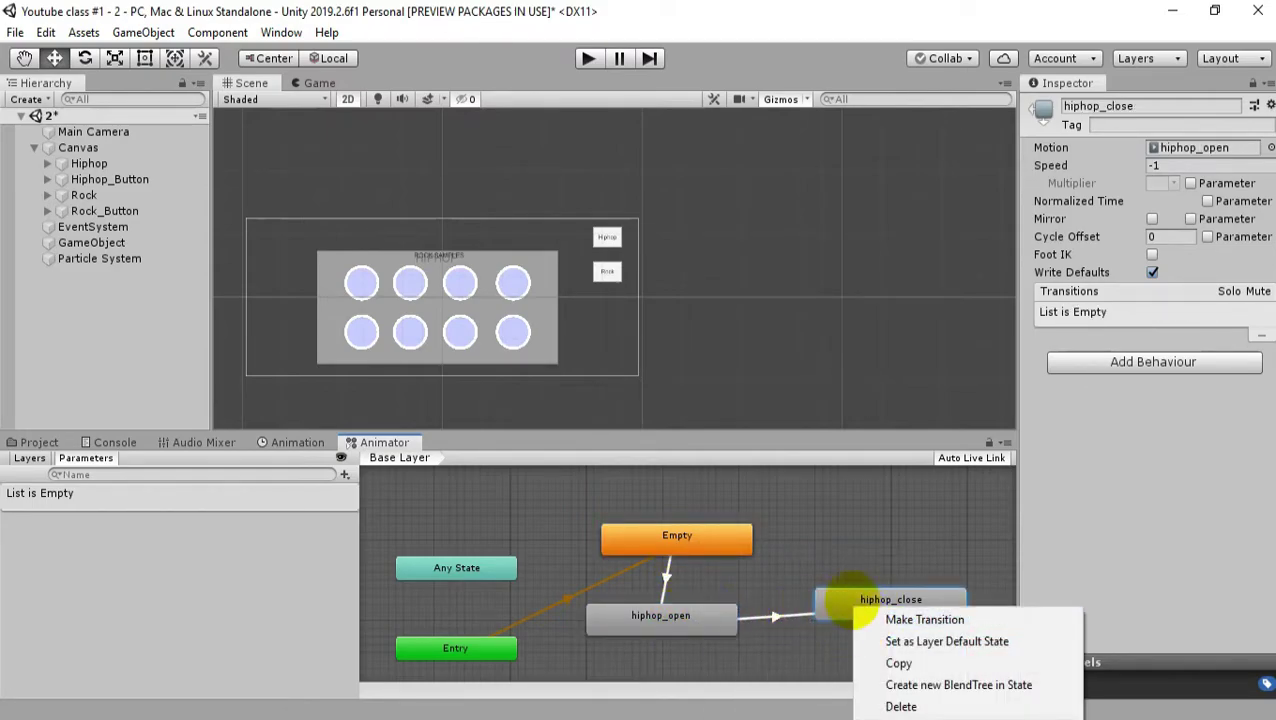
pyautogui.click(900, 620)
pyautogui.click(710, 552)
pyautogui.moveTo(885, 617); pyautogui.dragTo(846, 632)
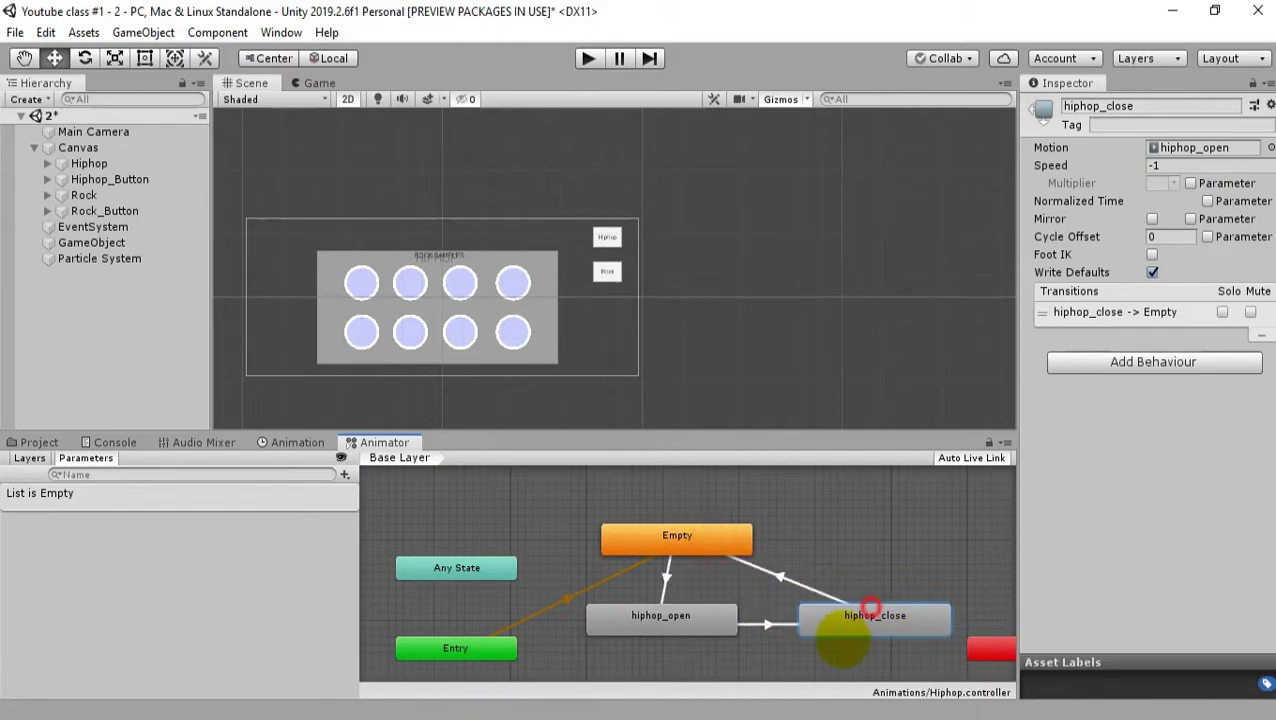
pyautogui.click(684, 642)
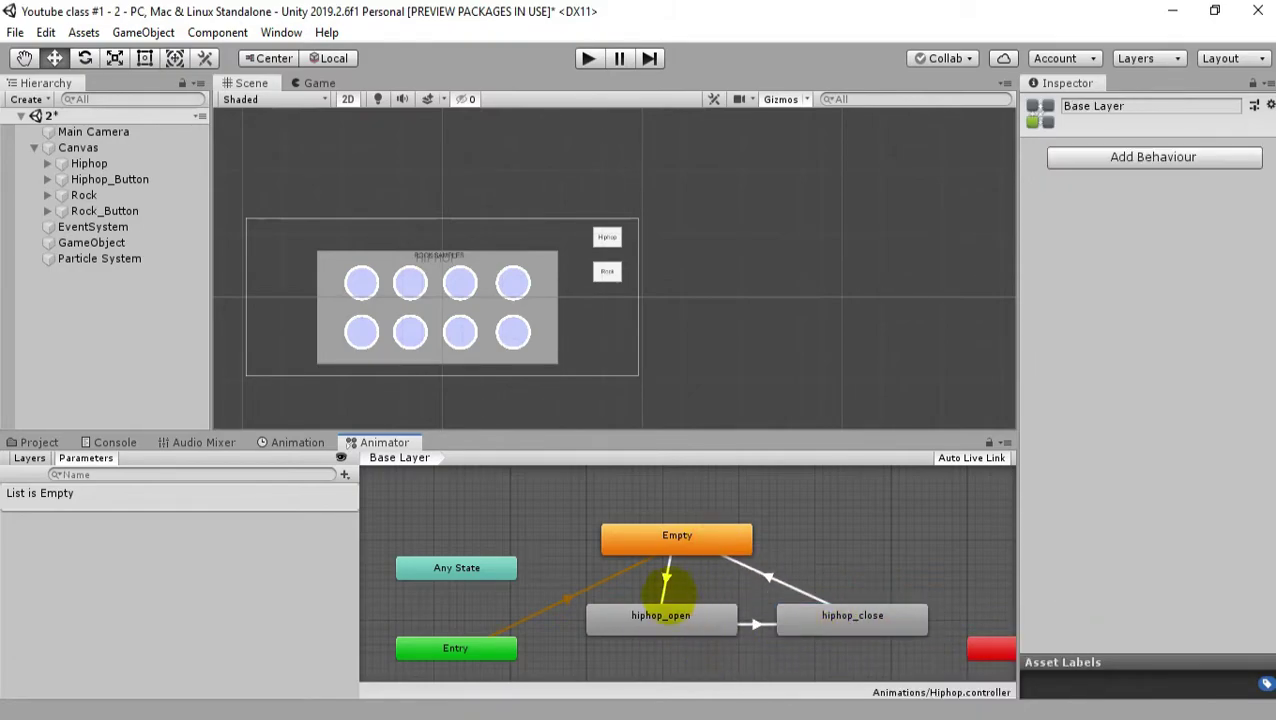
# Create a Bool parameter open and require open true on the Empty → hiphop_open transition.
pyautogui.click(666, 575)
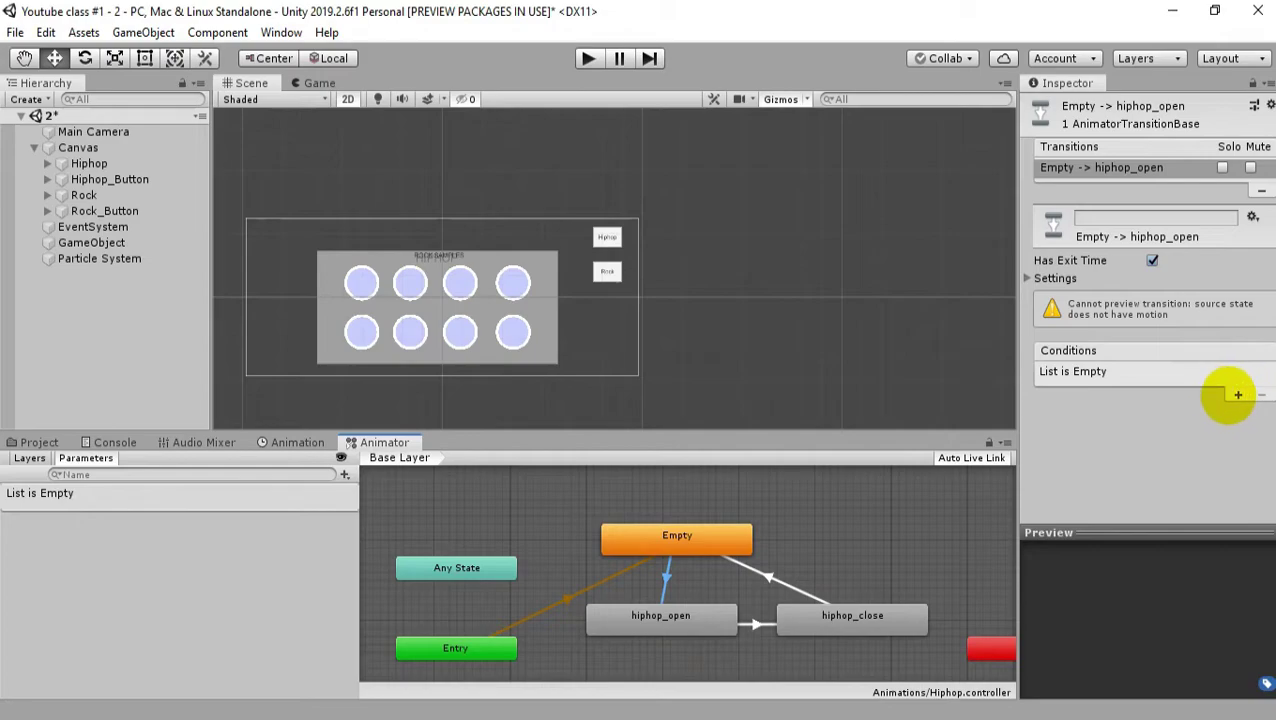
pyautogui.click(1237, 394)
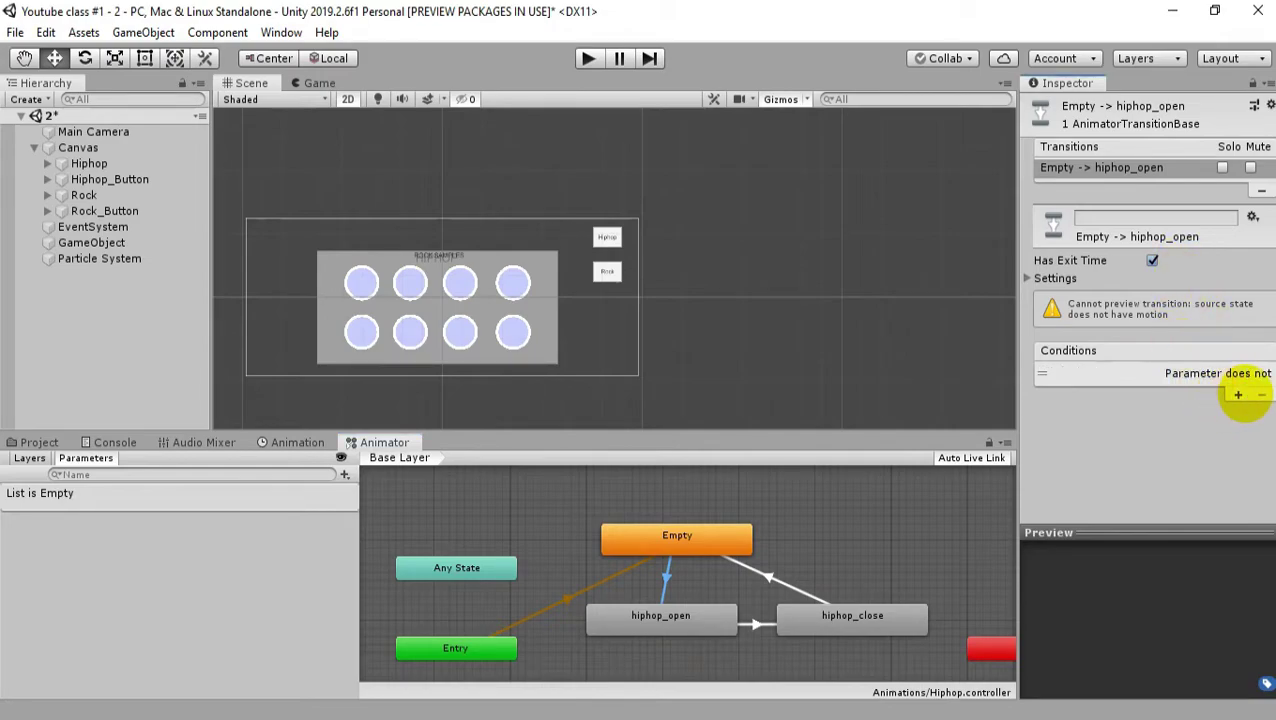
pyautogui.click(344, 474)
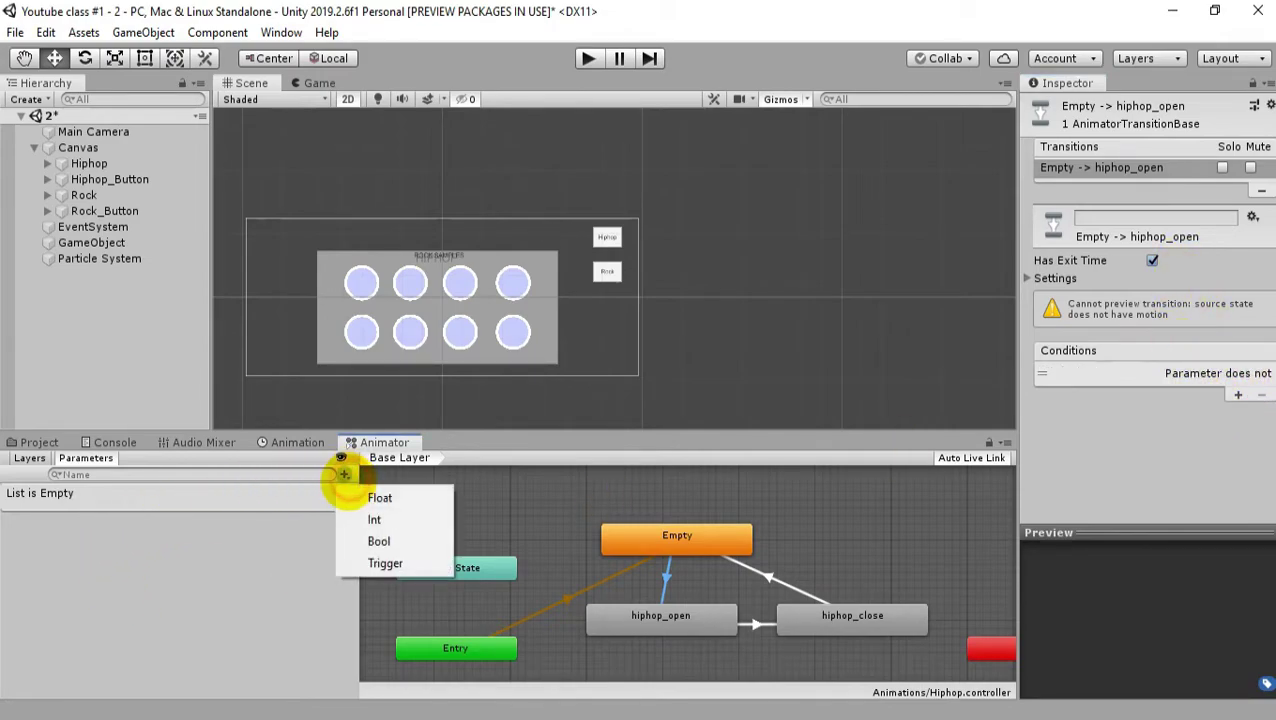
pyautogui.click(378, 541)
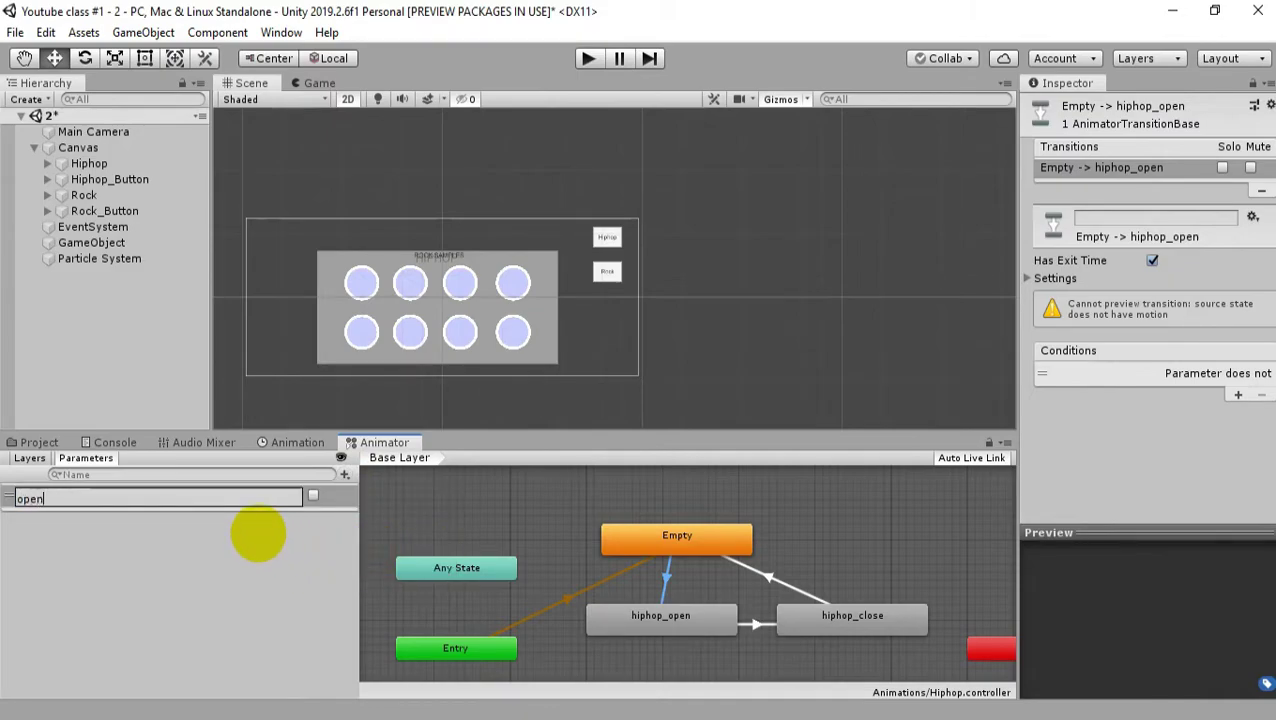
pyautogui.press('Return')
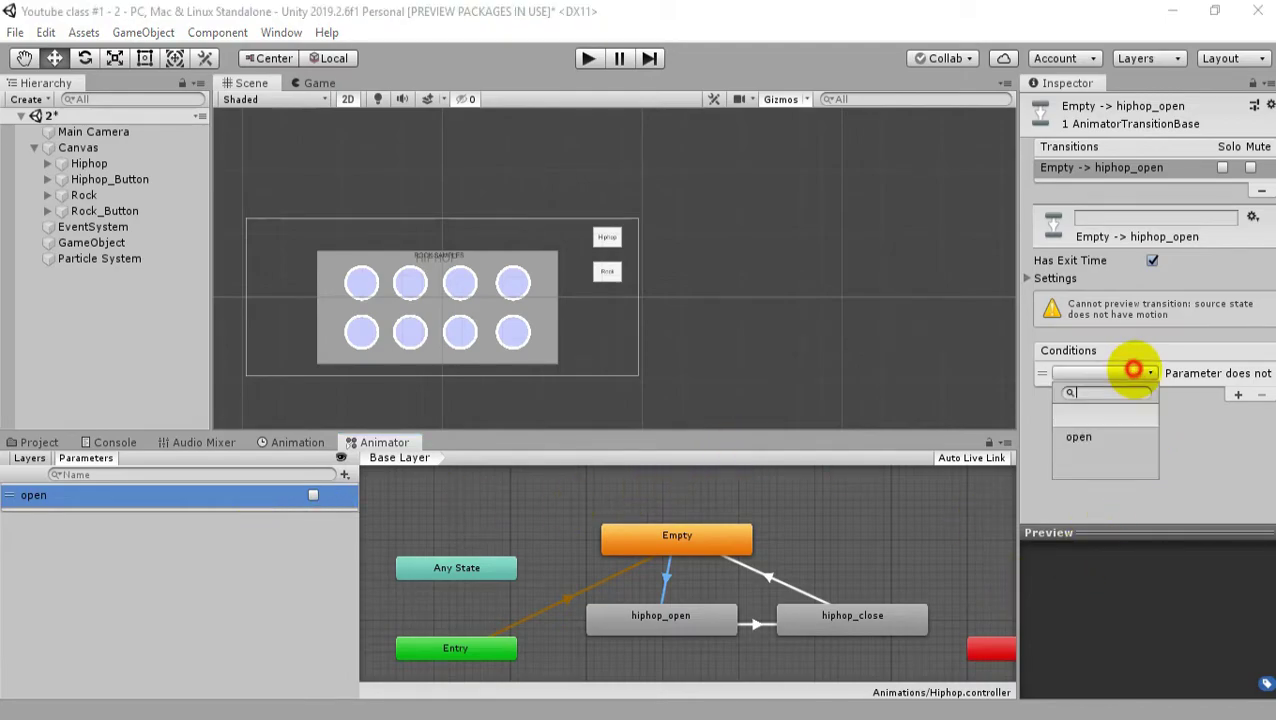
pyautogui.click(1105, 436)
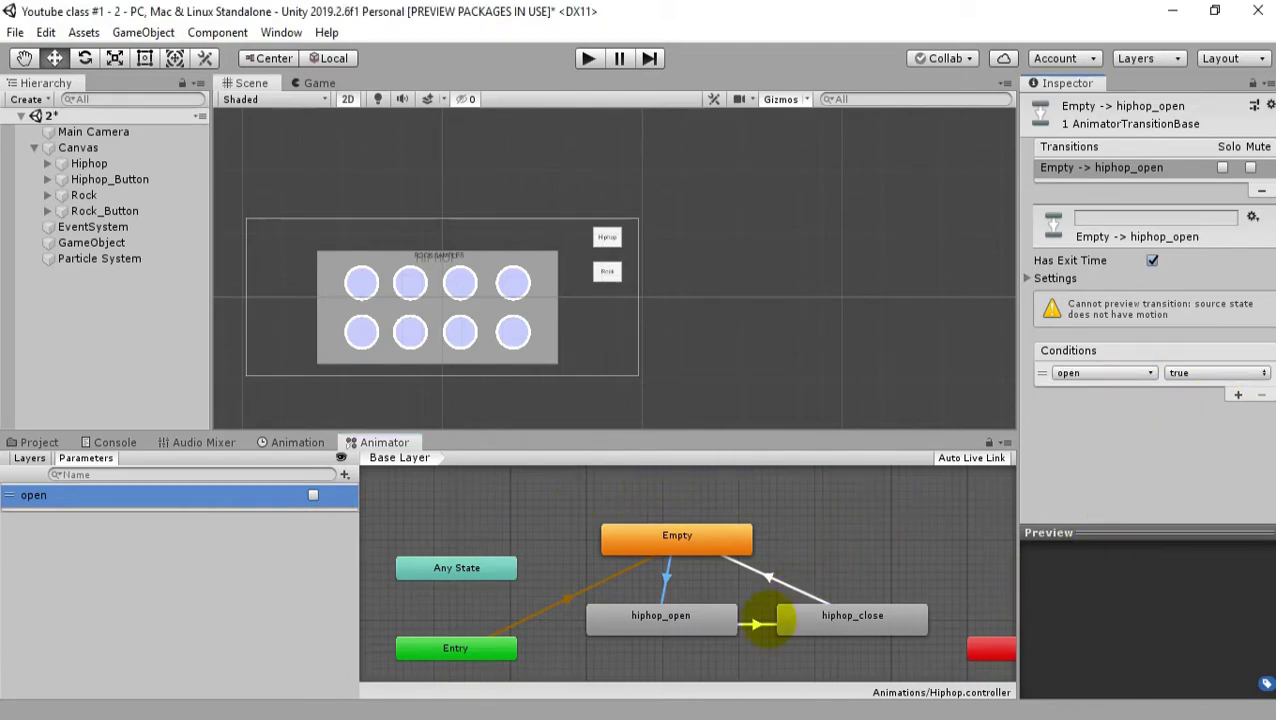
# Turn off Has Exit Time on the Empty → hiphop_open transition.
pyautogui.click(757, 623)
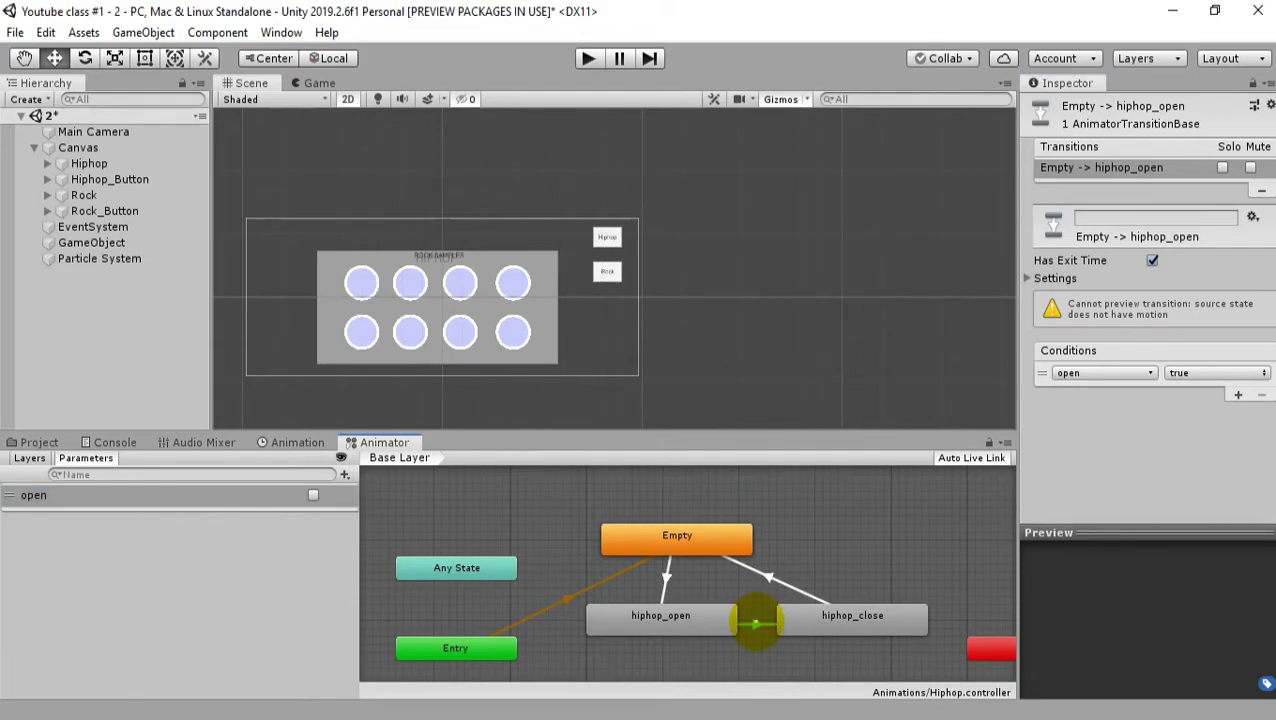
pyautogui.click(667, 580)
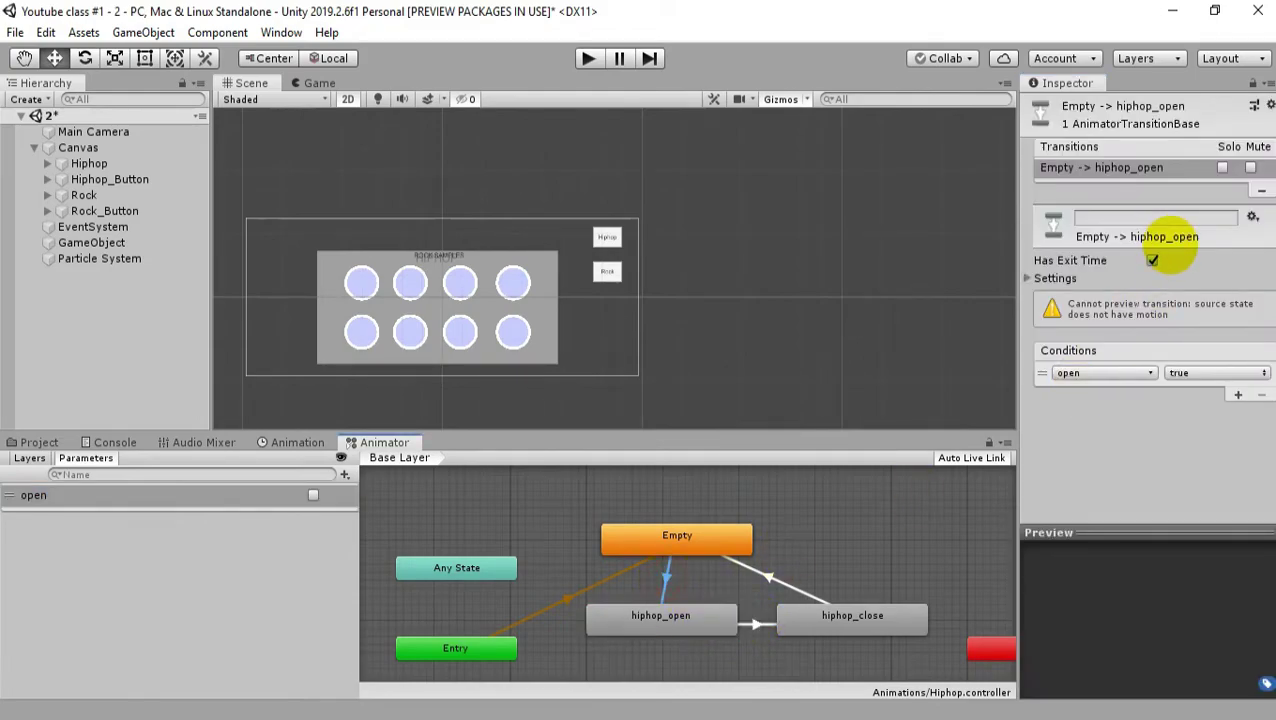
pyautogui.click(1152, 260)
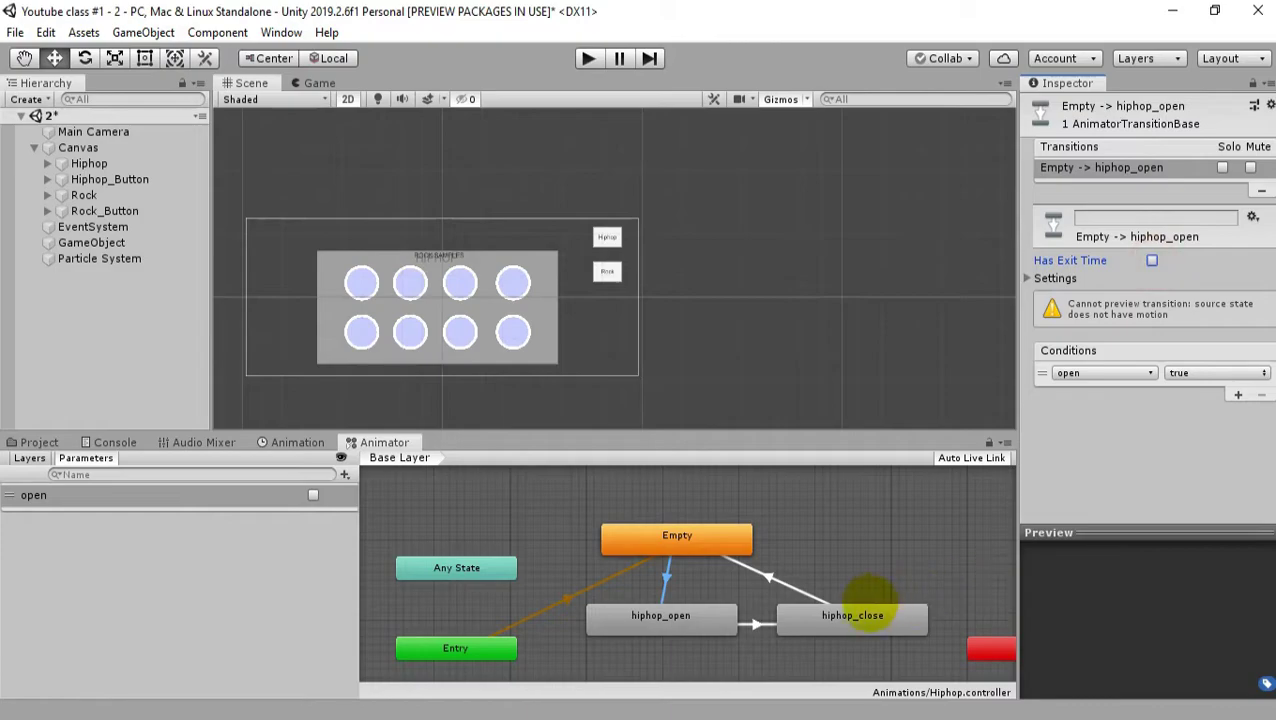
# Make hiphop_open → hiphop_close require open false with Has Exit Time off.
pyautogui.click(757, 623)
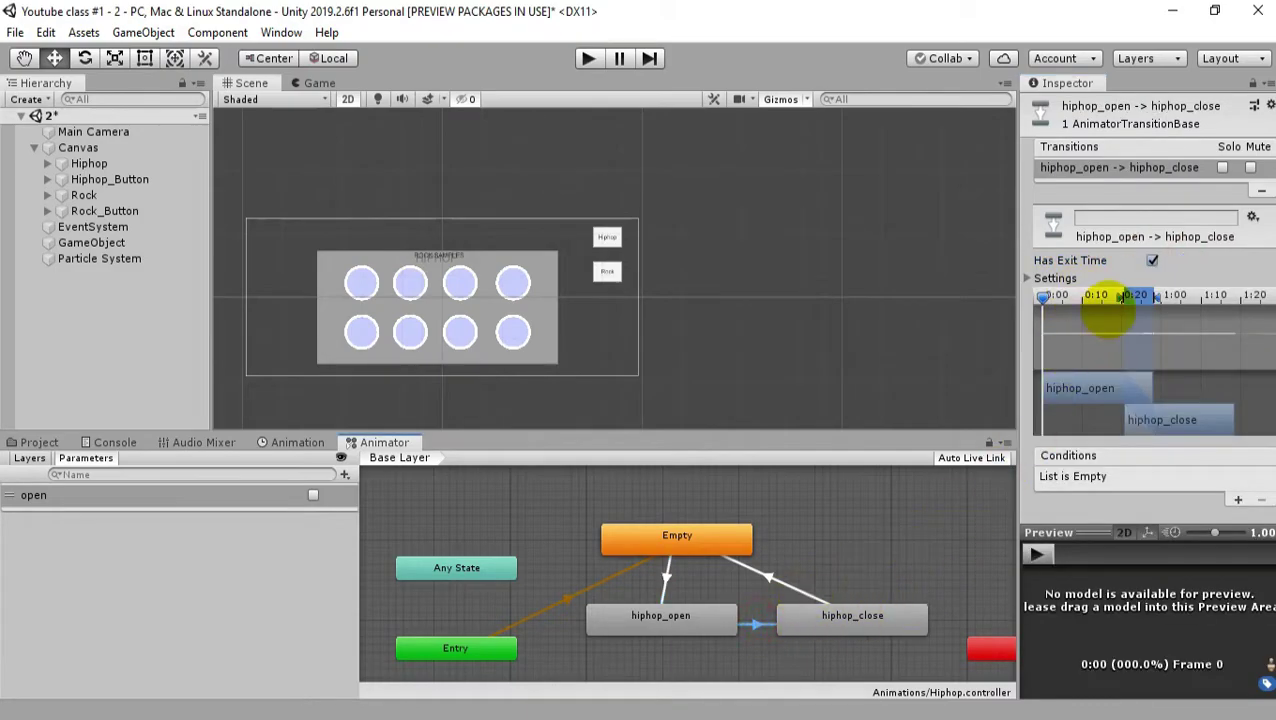
pyautogui.click(1152, 260)
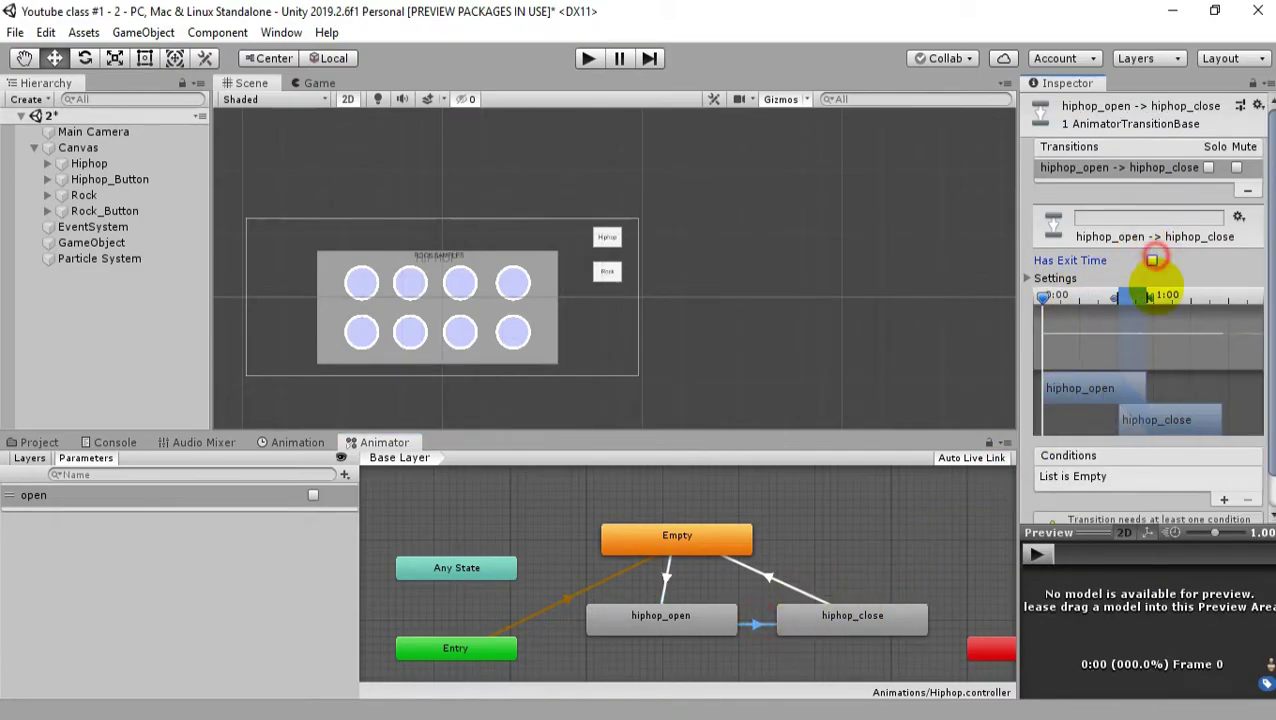
pyautogui.click(1224, 499)
pyautogui.click(1234, 477)
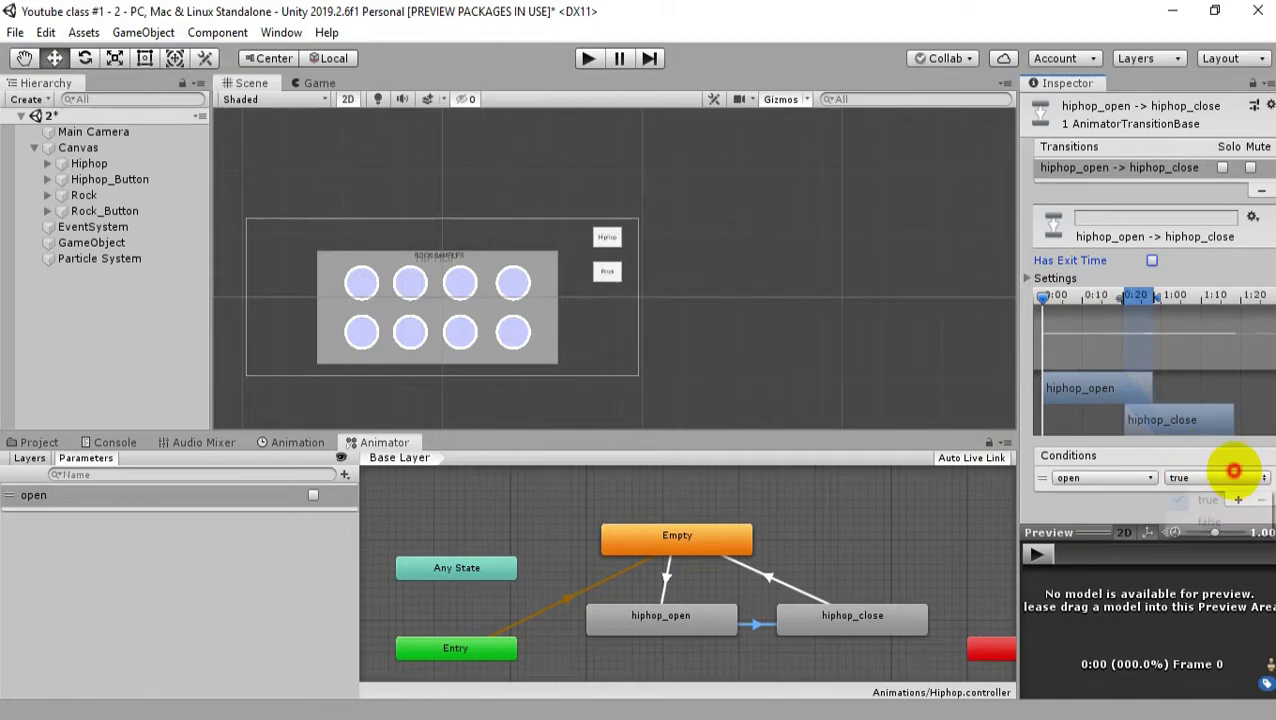
pyautogui.click(1208, 520)
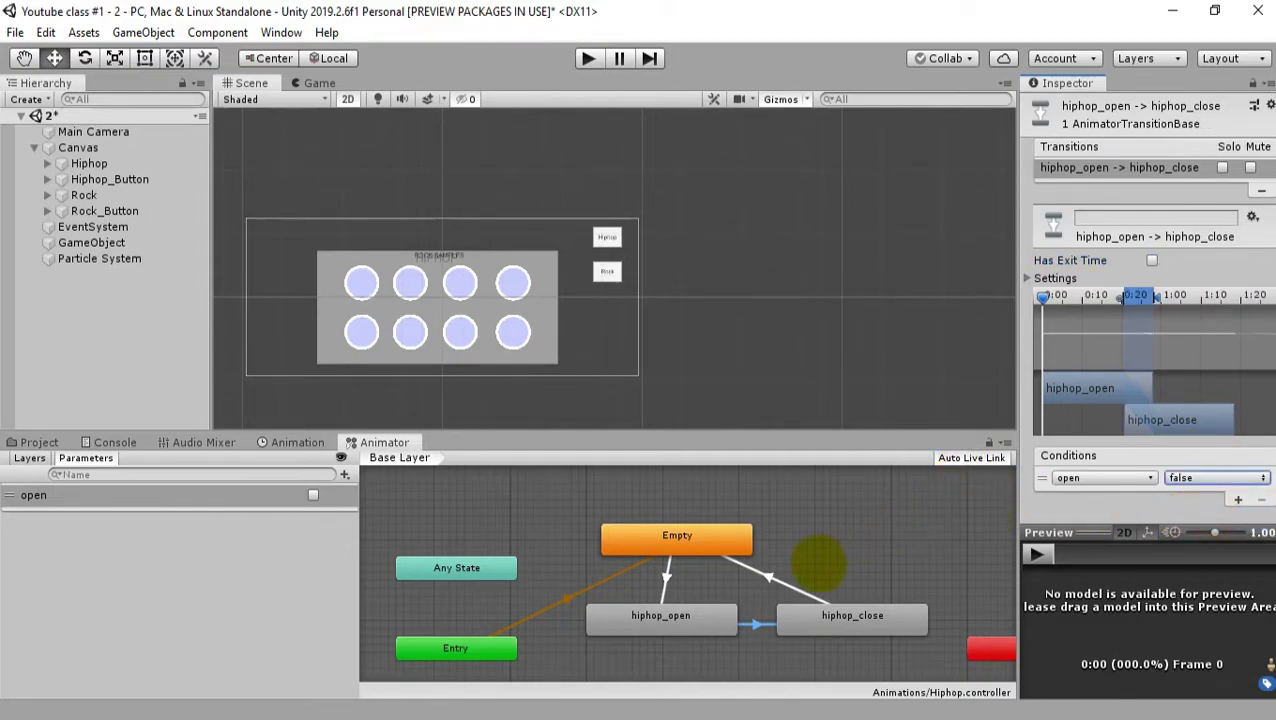
pyautogui.click(768, 578)
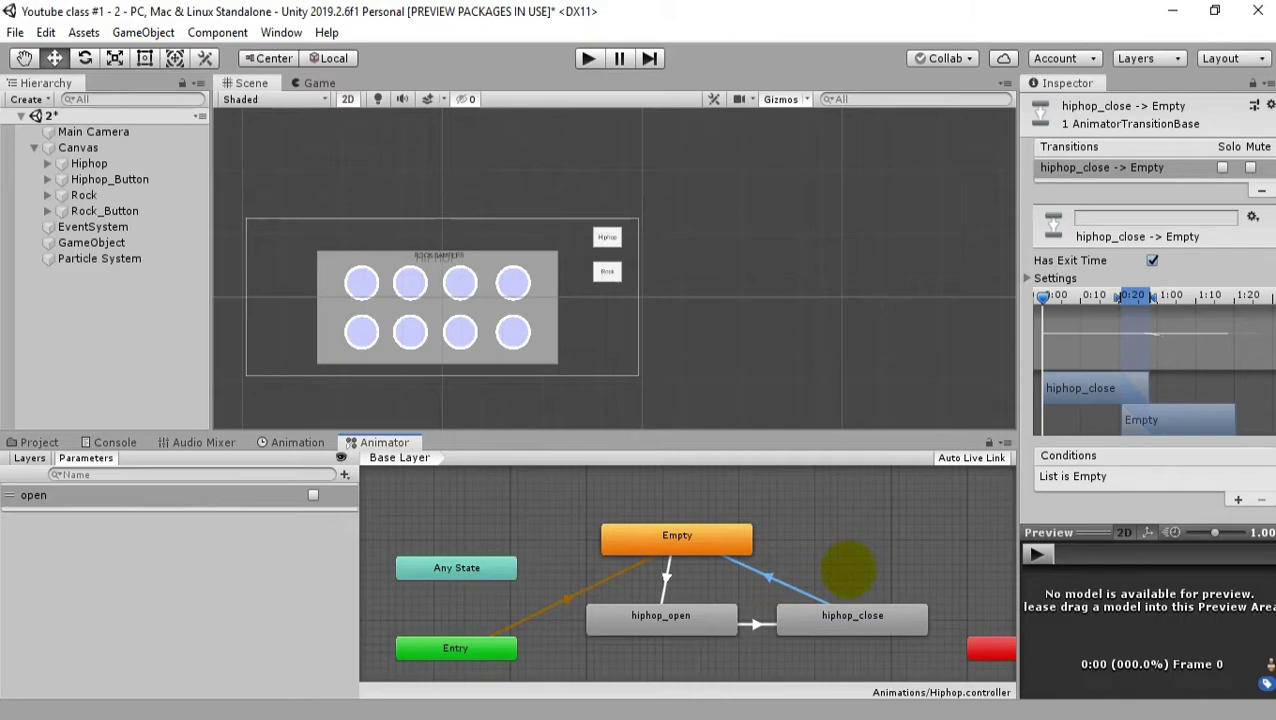
pyautogui.click(755, 624)
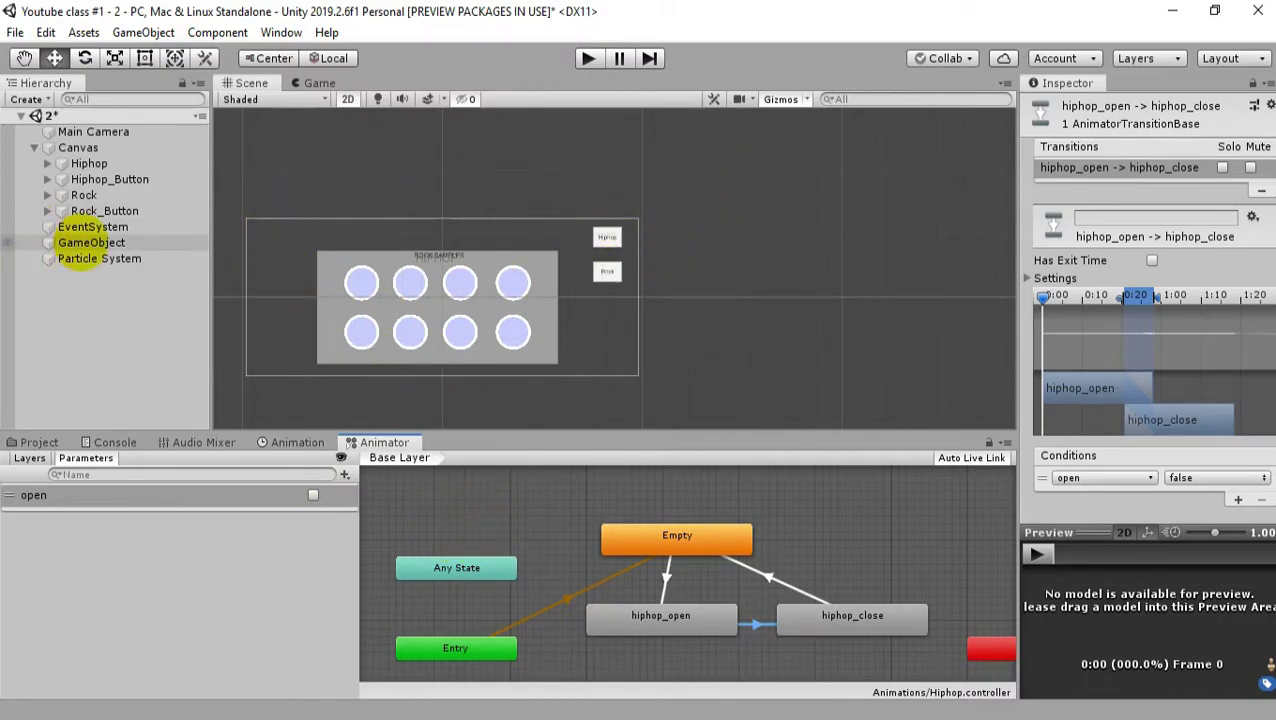
# Open the GameObject's Buttoncalls script in Visual Studio.
pyautogui.click(40, 242)
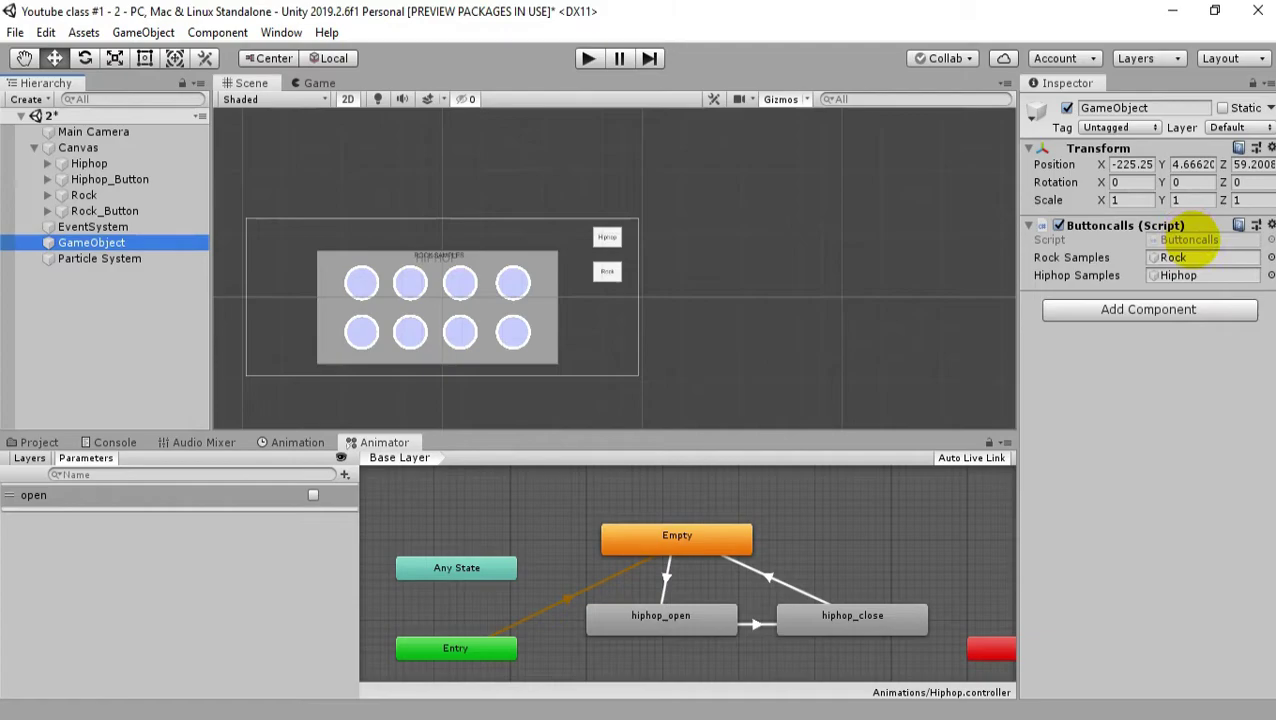
pyautogui.click(1193, 243)
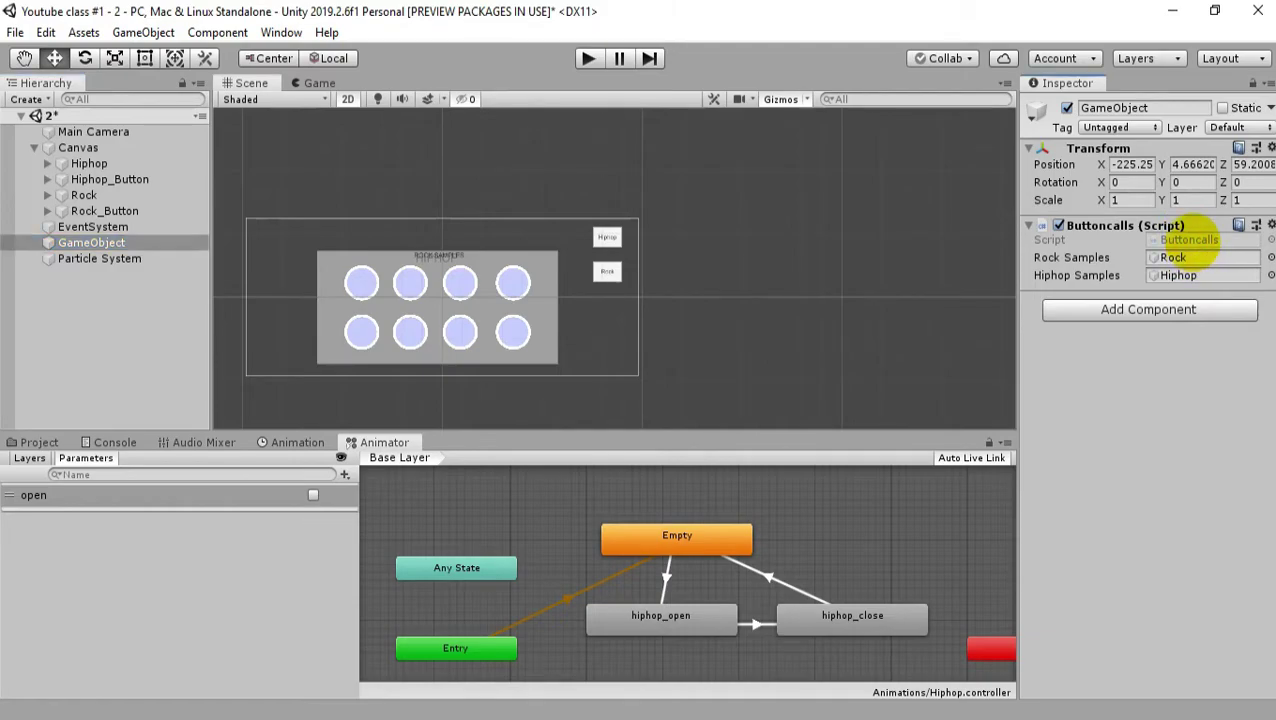
pyautogui.doubleClick(1193, 243)
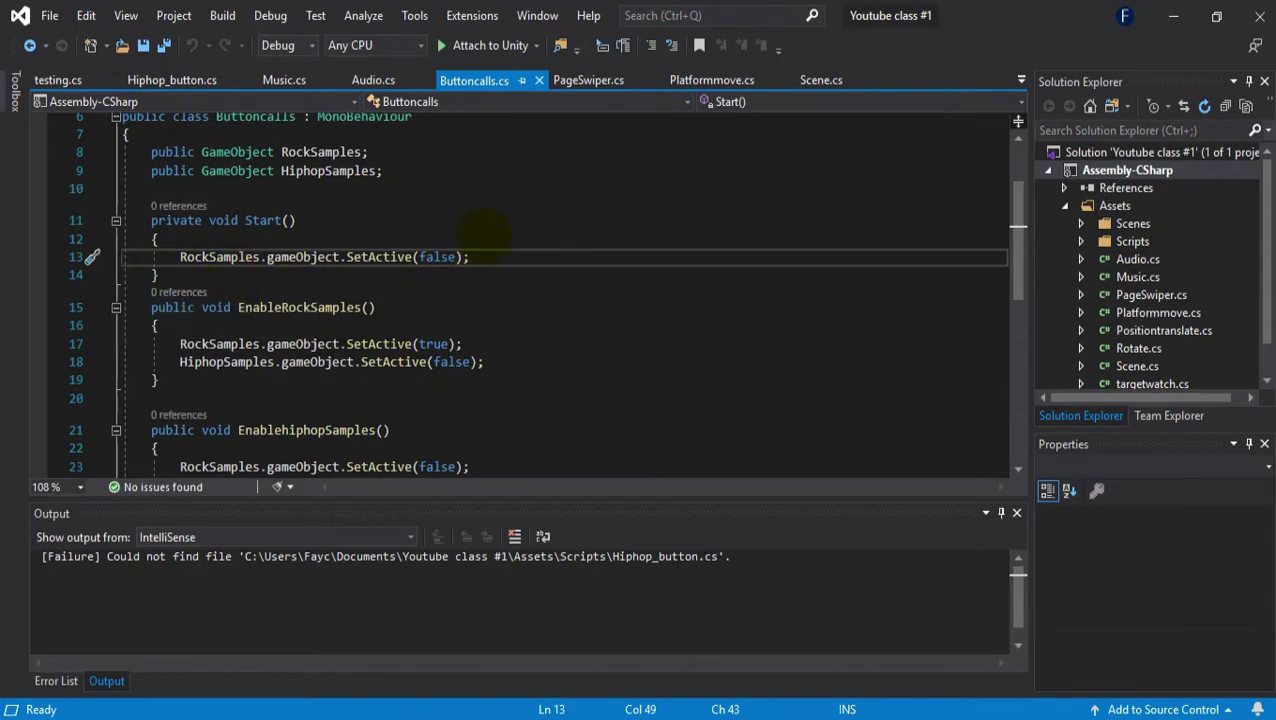
# Delete line 24, HiphopSamples.gameObject.SetActive(true);, from EnablehiphopSamples.
pyautogui.scroll(-1, 475, 343)
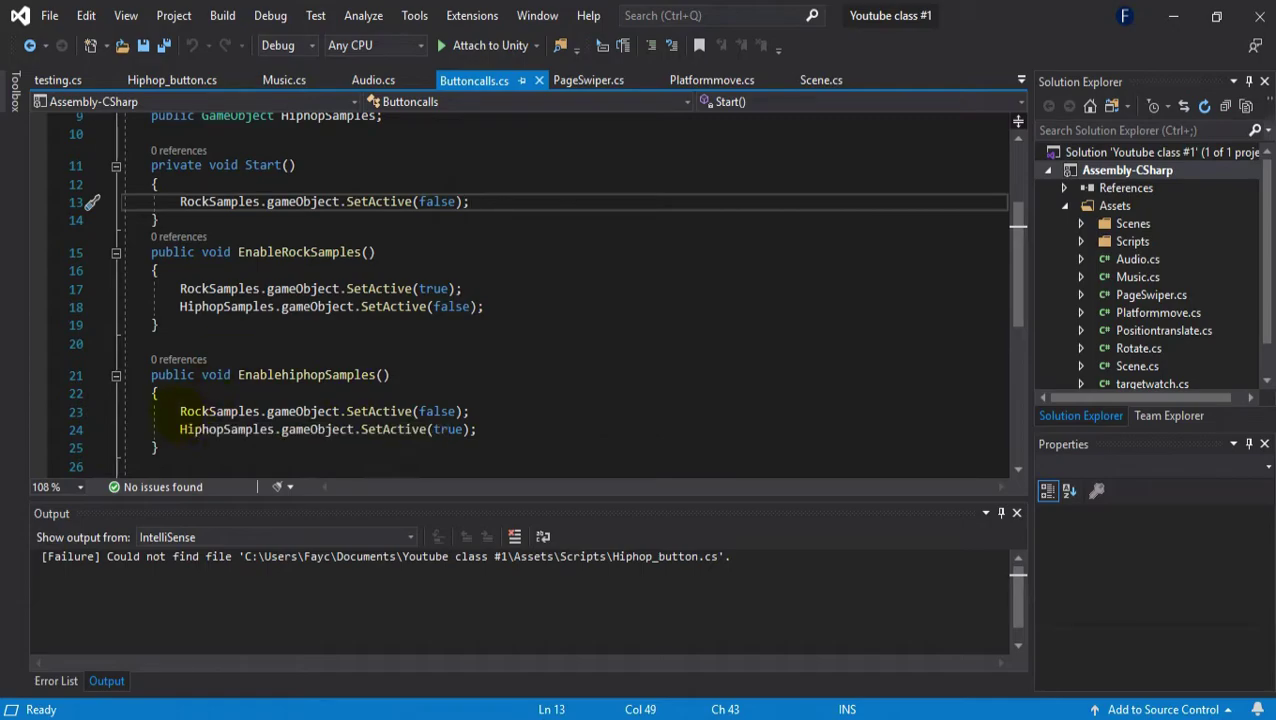
pyautogui.moveTo(180, 429); pyautogui.dragTo(478, 430)
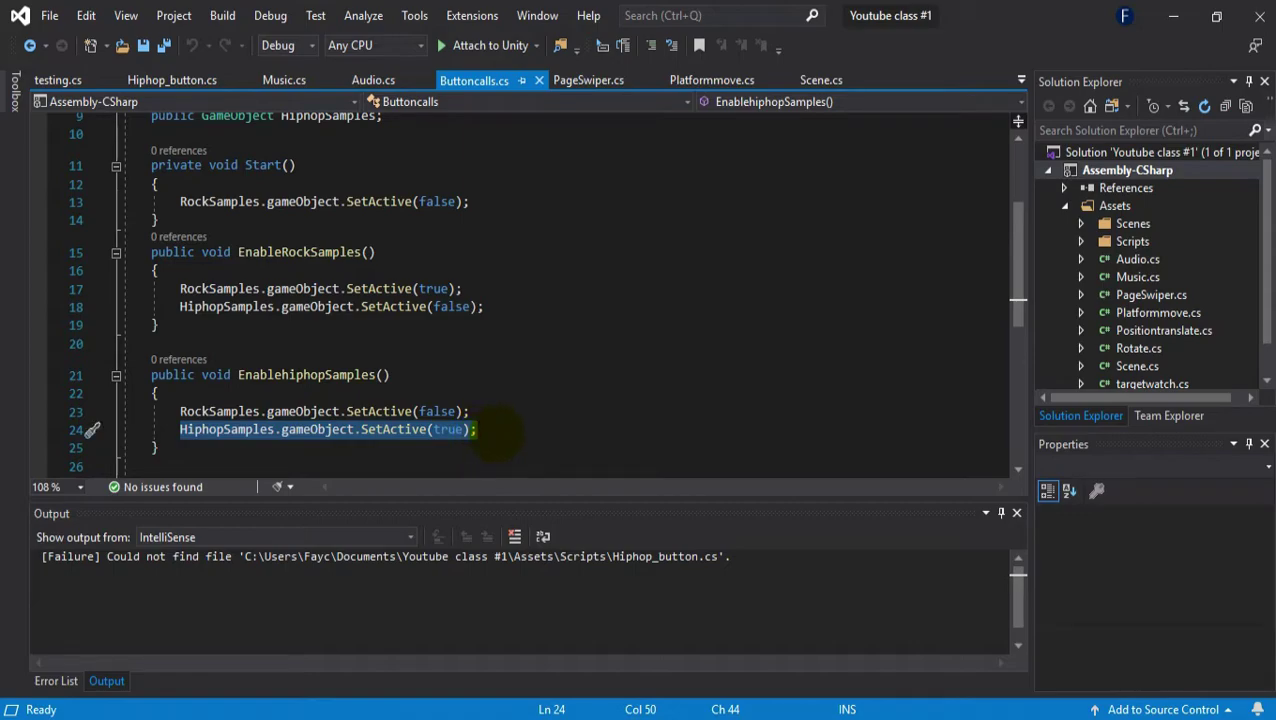
pyautogui.press('BackSpace')
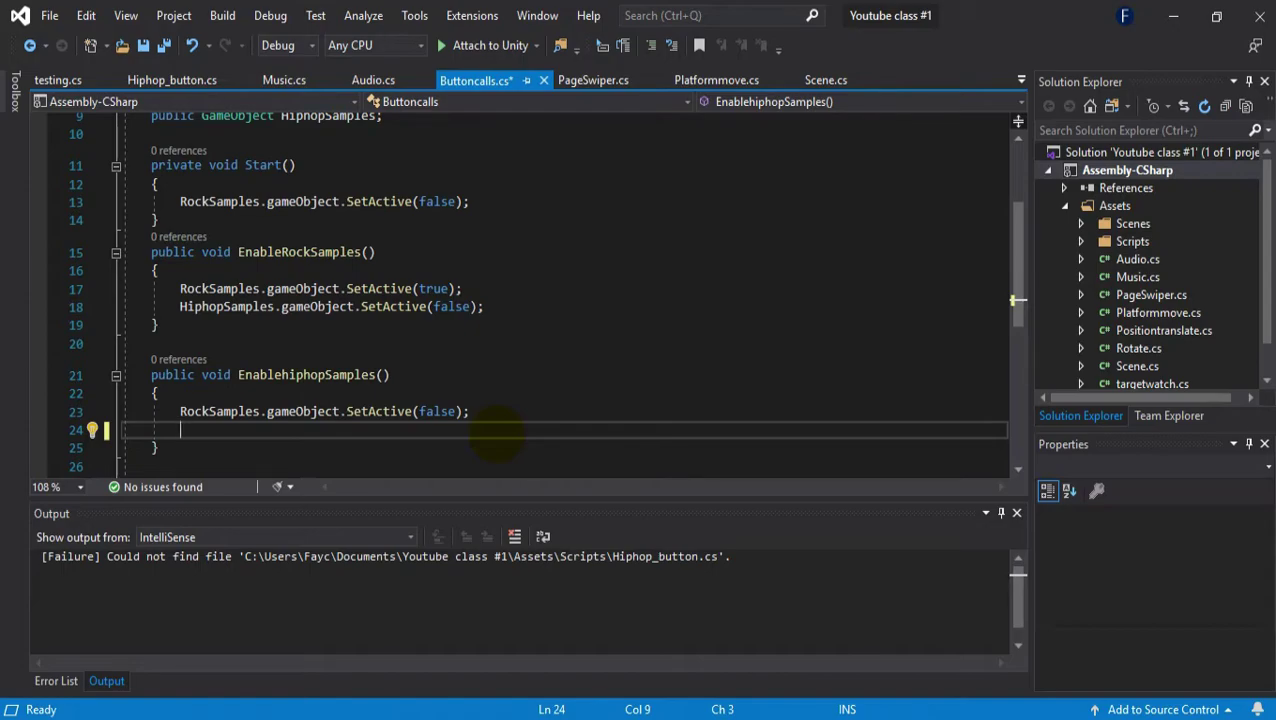
# Inside a HiphopSamples null check, get its Animator with GetComponent<Animator>().
pyautogui.write('if (HiphopSamples')
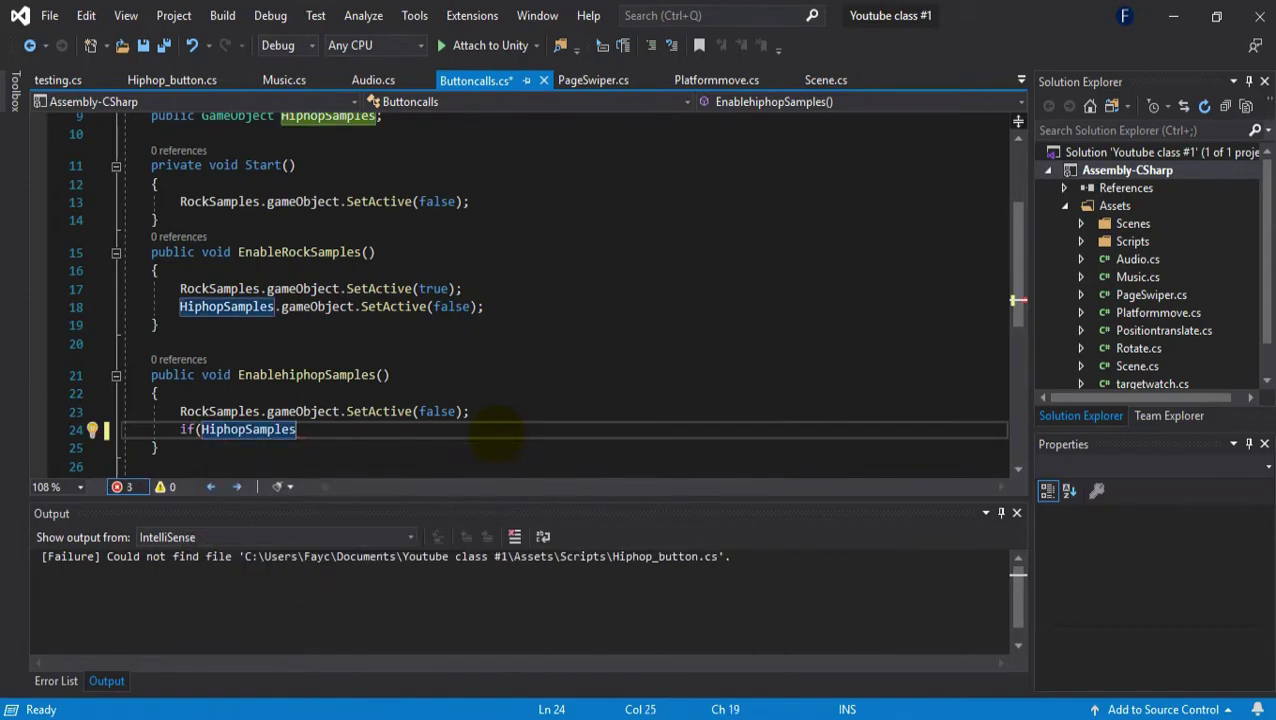
pyautogui.write(' != null)')
pyautogui.press('Return')
pyautogui.write('{')
pyautogui.press('Return')
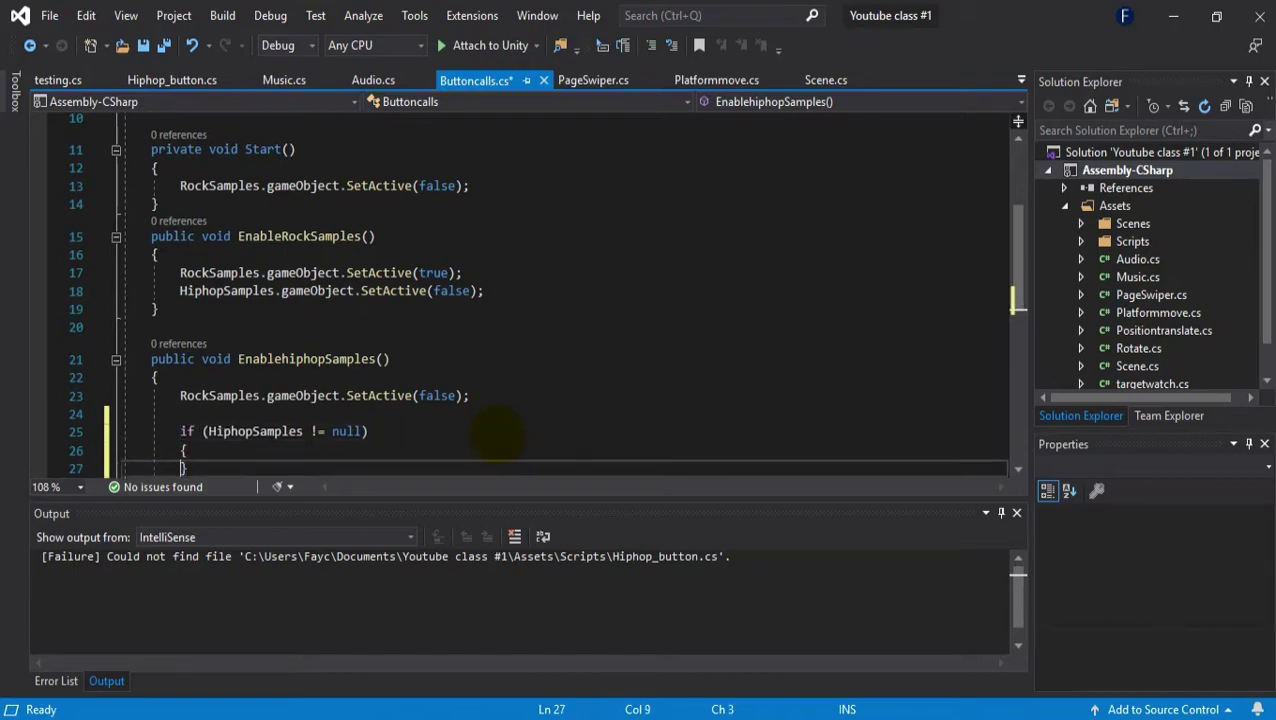
pyautogui.write('Animator animator=HiphopSamples.GetComponent')
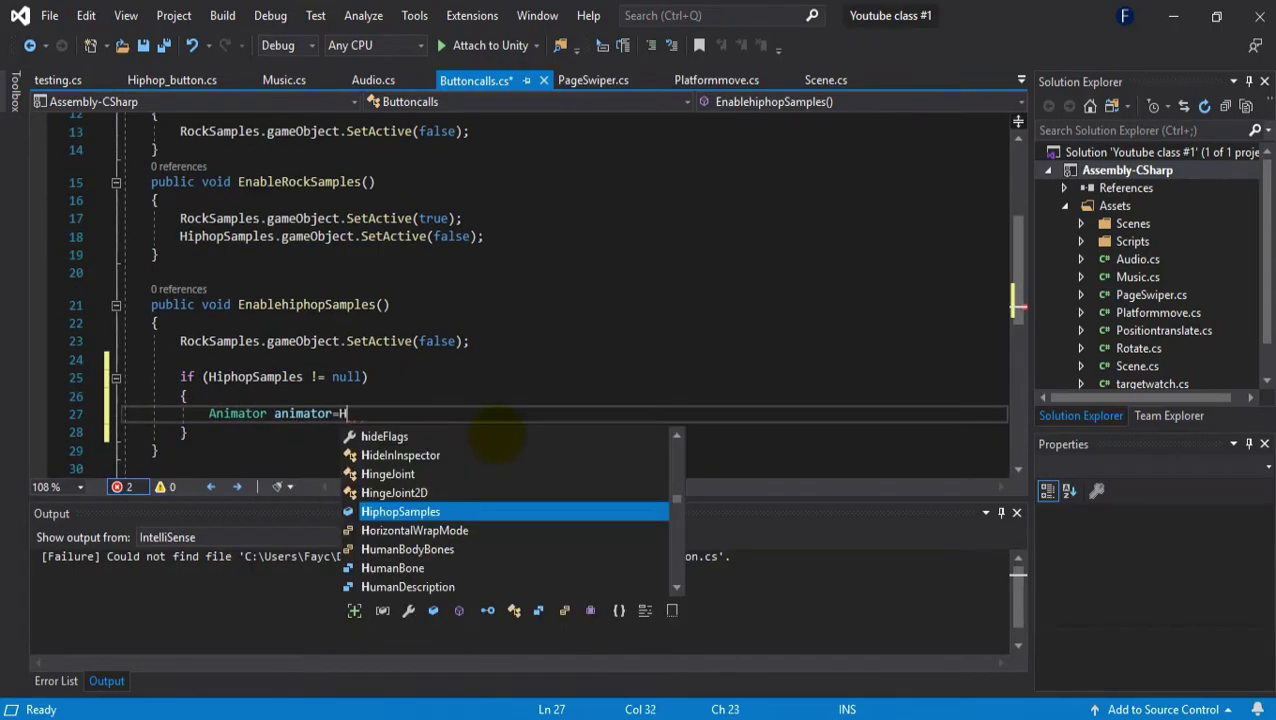
pyautogui.hotkey('ctrl', 'z')
pyautogui.hotkey('ctrl', 'z')
pyautogui.hotkey('ctrl', 'z')
pyautogui.hotkey('ctrl', 'z')
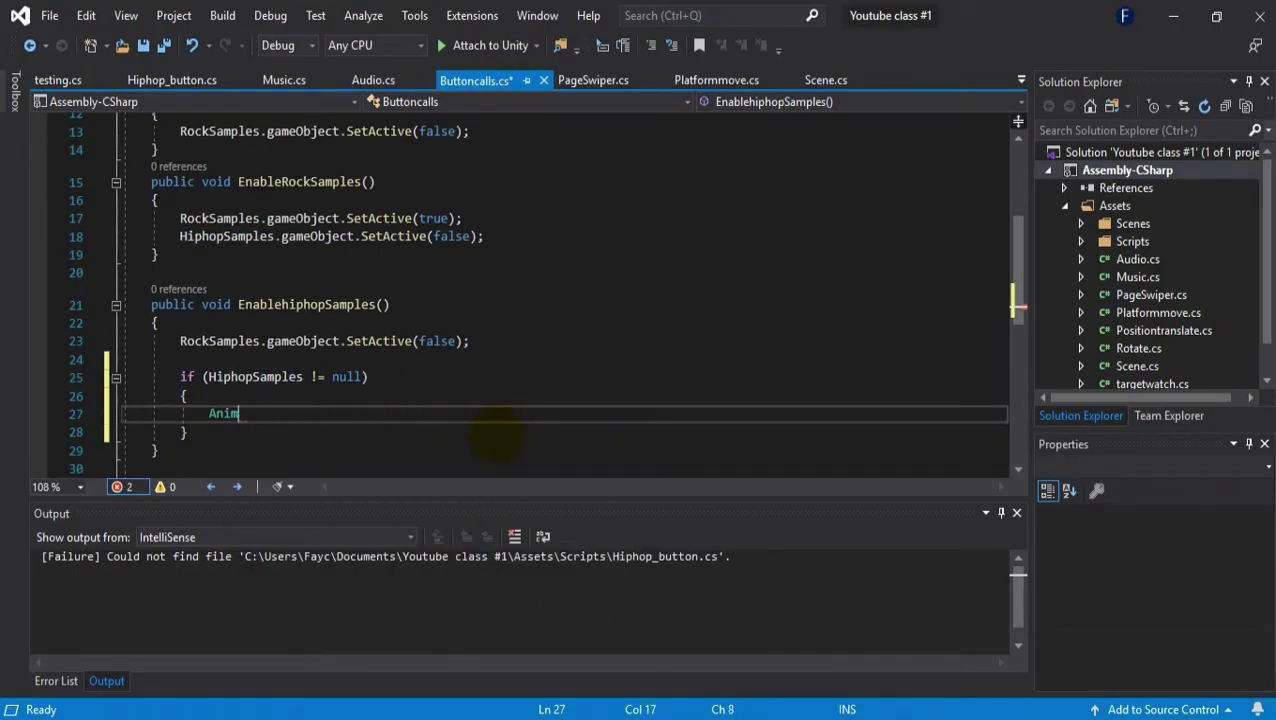
pyautogui.write('ator animator = HiphopSamples.GetComponent<Animator>();')
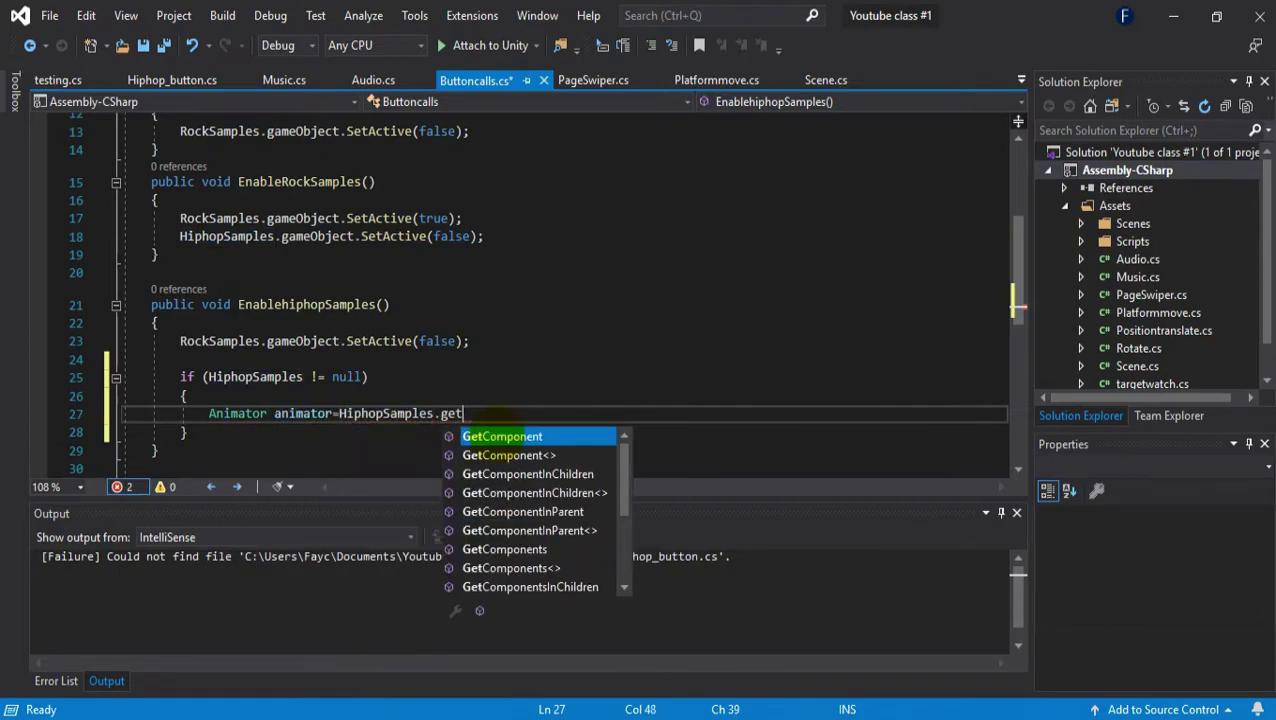
pyautogui.press('Return')
# Add an animator != null check that reads the 'open' bool into isOpen.
pyautogui.write('if()')
pyautogui.press('Left')
pyautogui.write('anim')
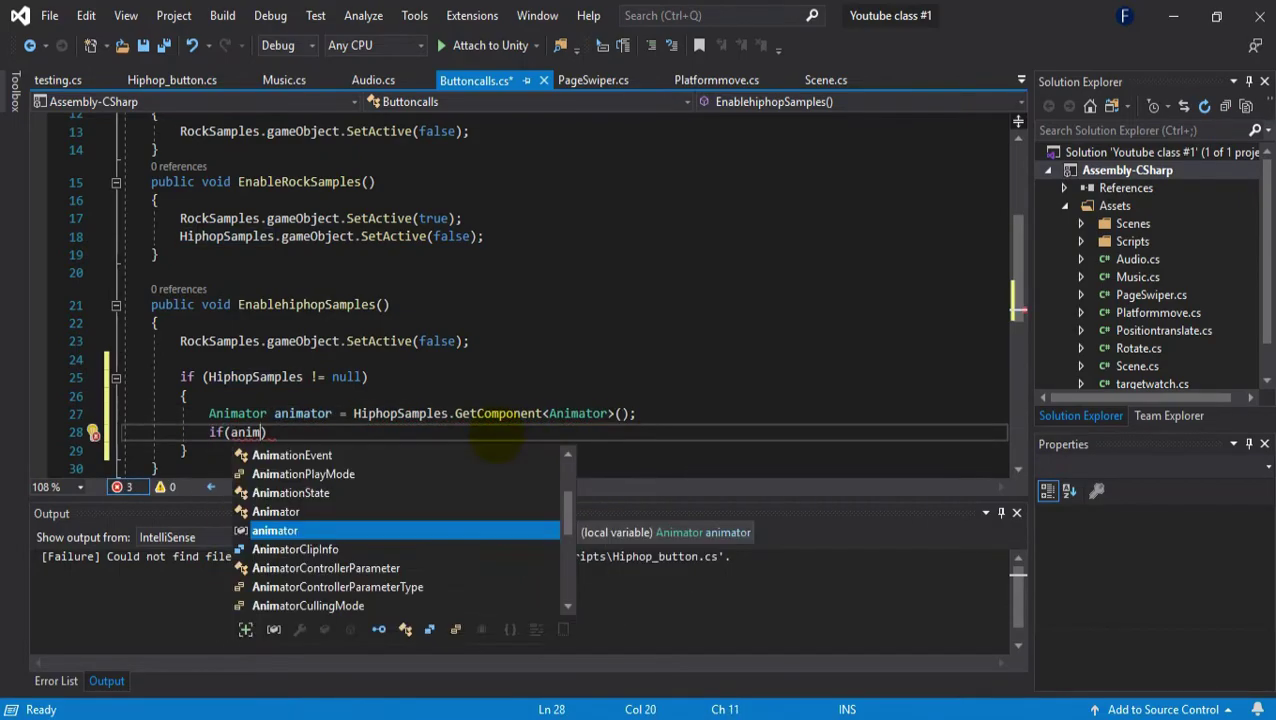
pyautogui.press('Tab')
pyautogui.write('!= null) {')
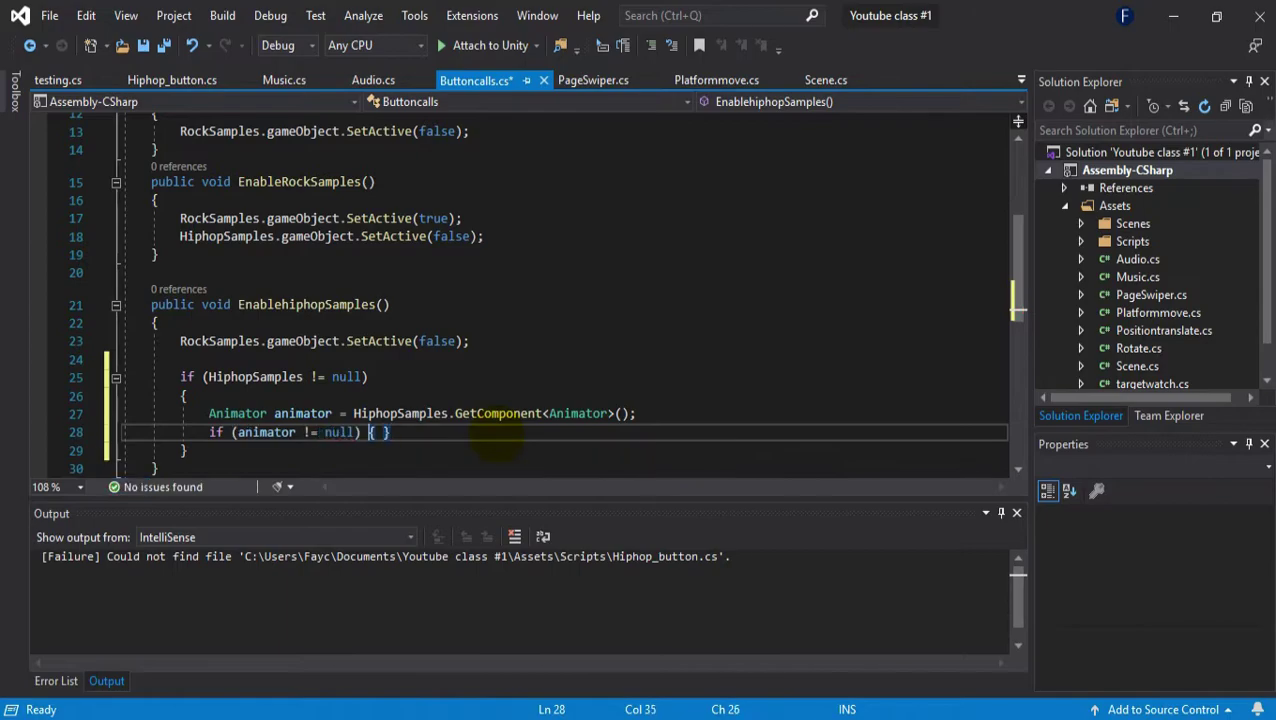
pyautogui.press('Return')
pyautogui.write('b')
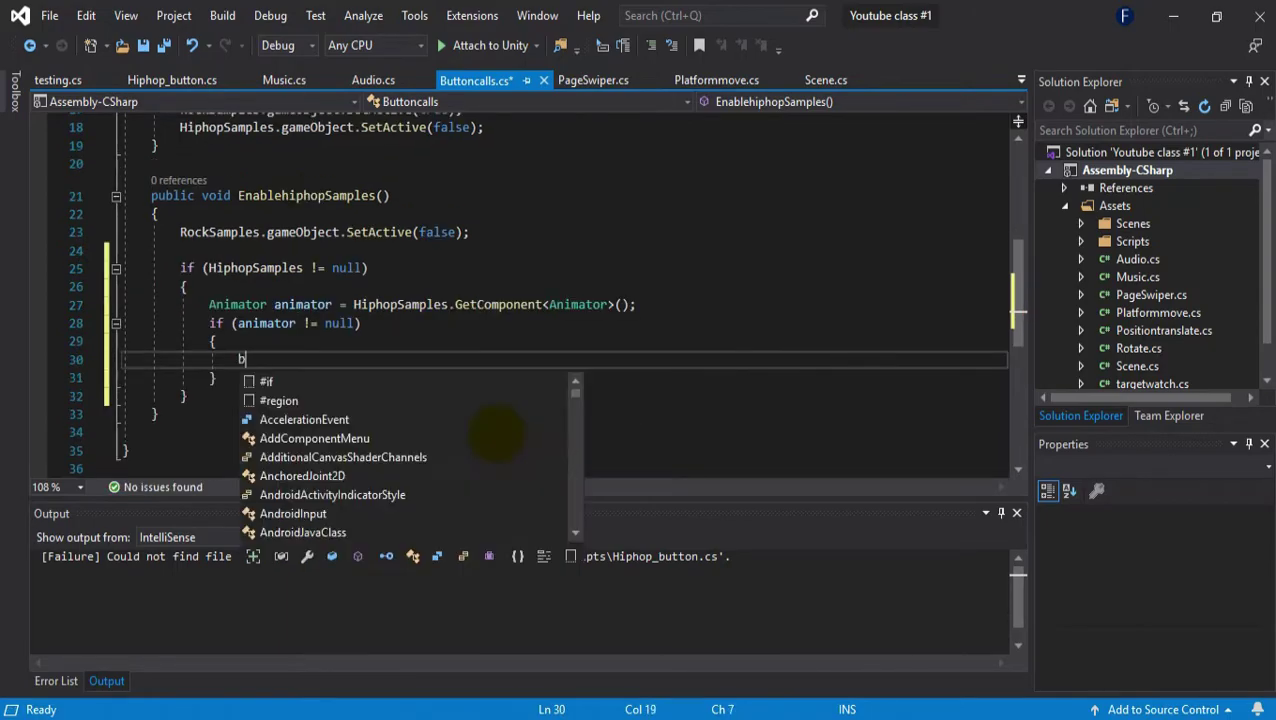
pyautogui.write('ool isOpen = animator.GetBool("')
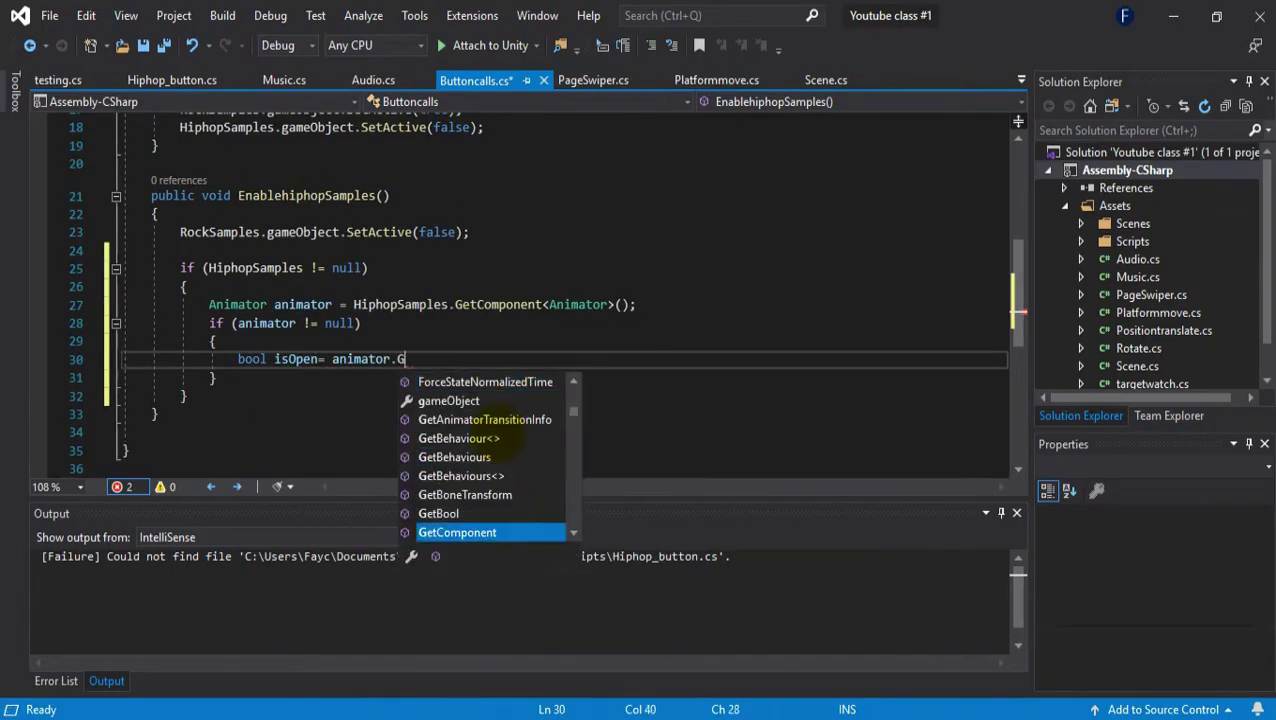
pyautogui.write('open");')
pyautogui.press('Return')
# Add animator.SetBool("open", !isOpen); and save Buttoncalls.cs.
pyautogui.write('anima')
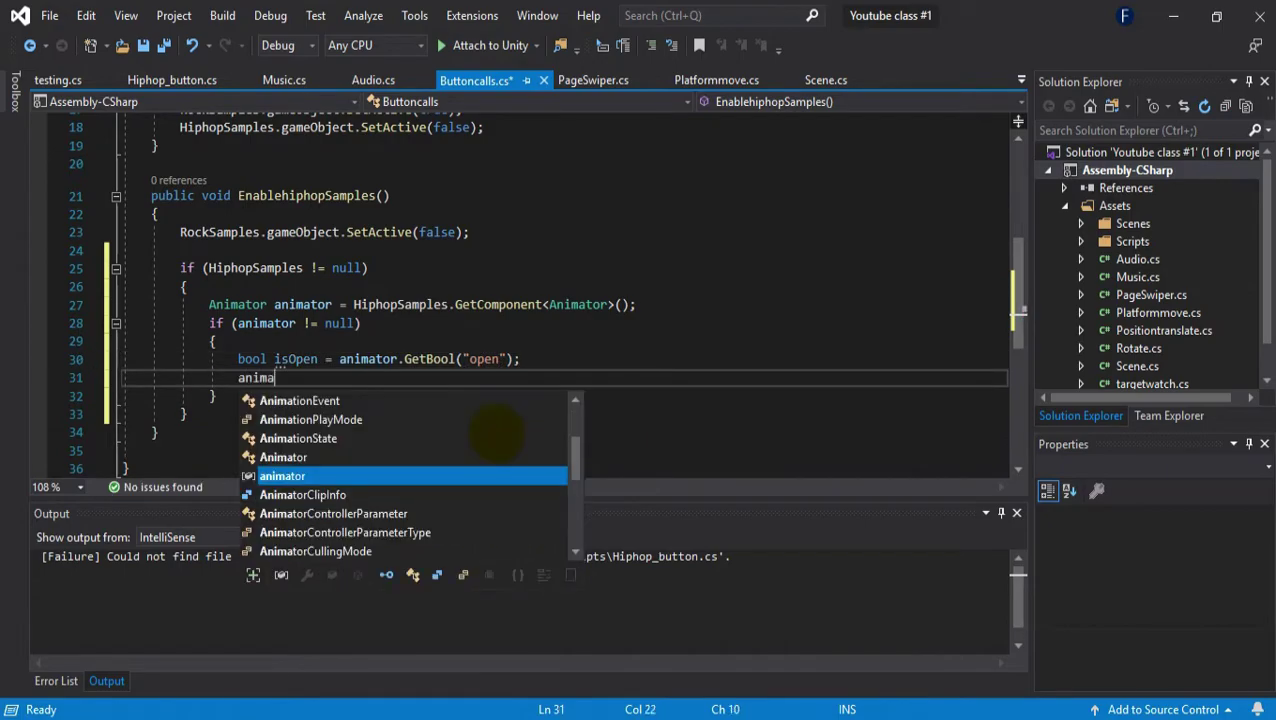
pyautogui.write('tor.')
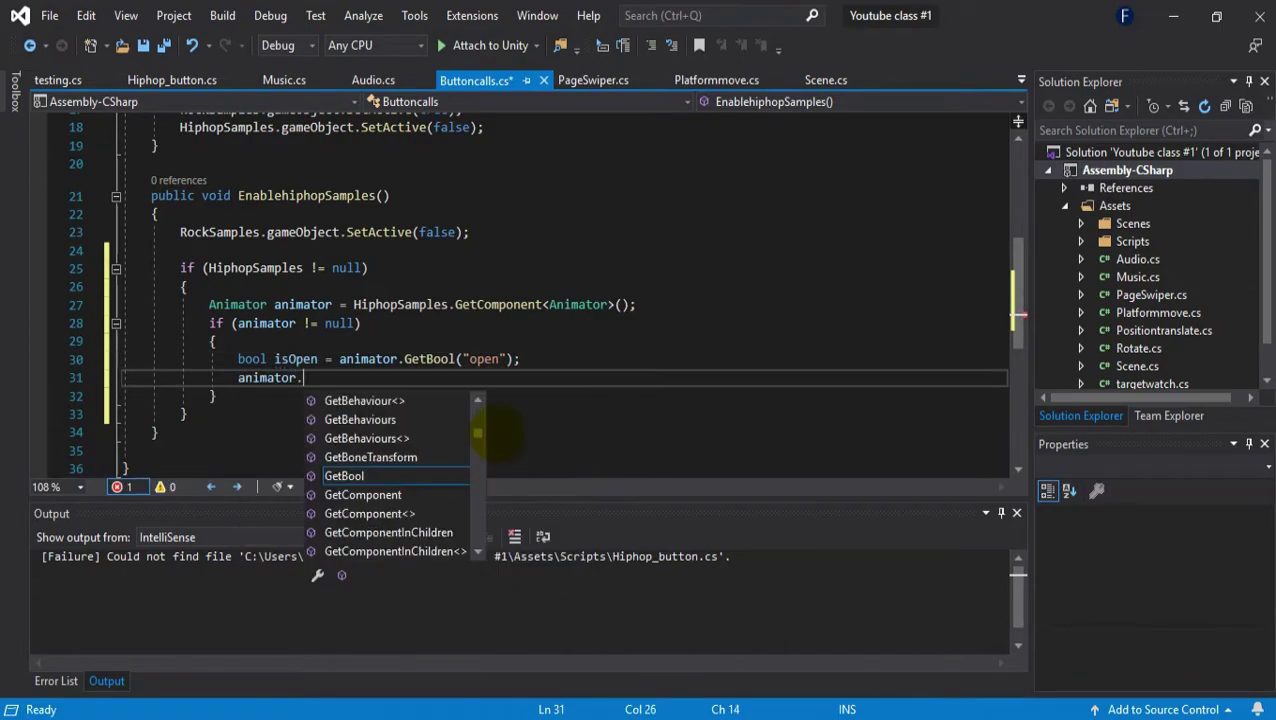
pyautogui.write('set')
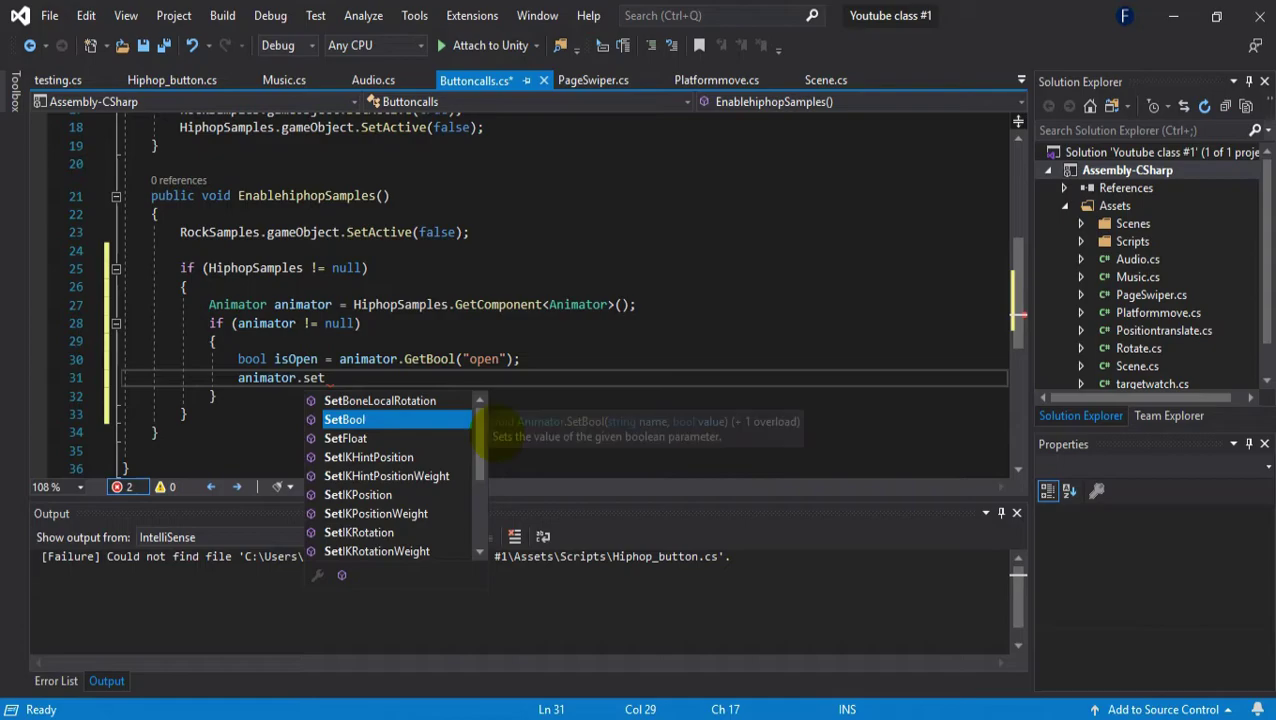
pyautogui.press('Tab')
pyautogui.write('(')
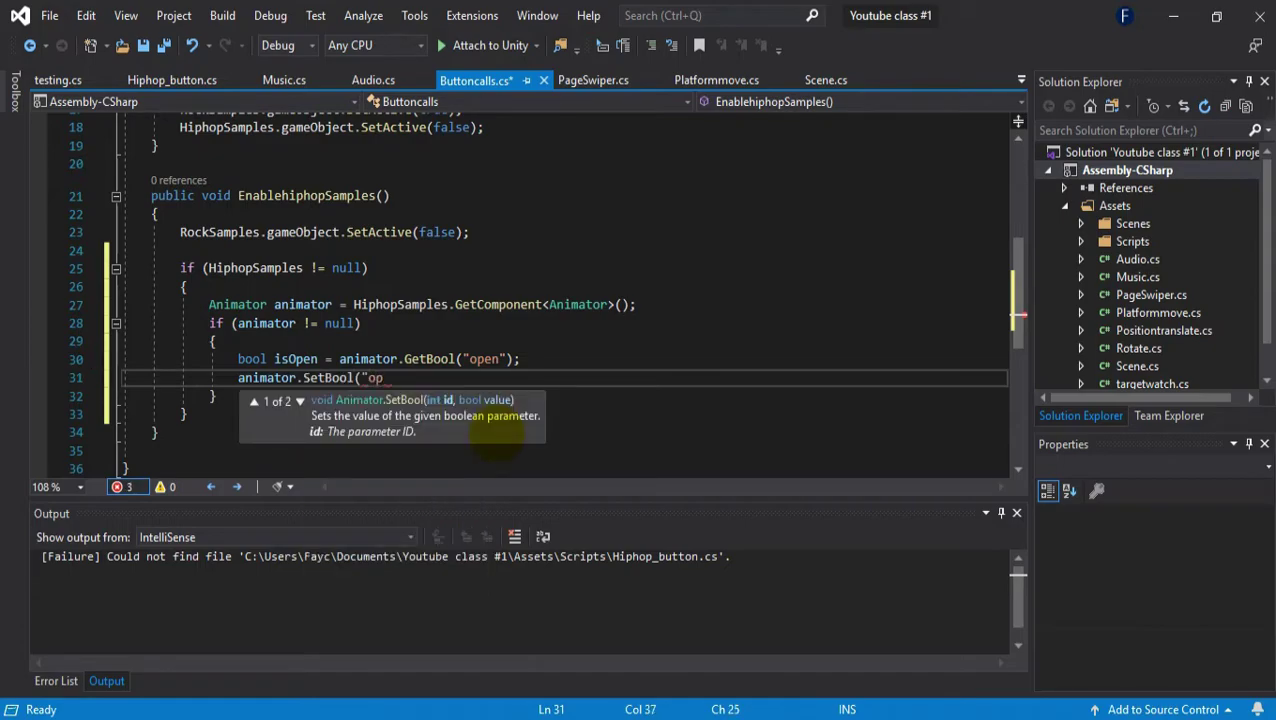
pyautogui.write('"open", ')
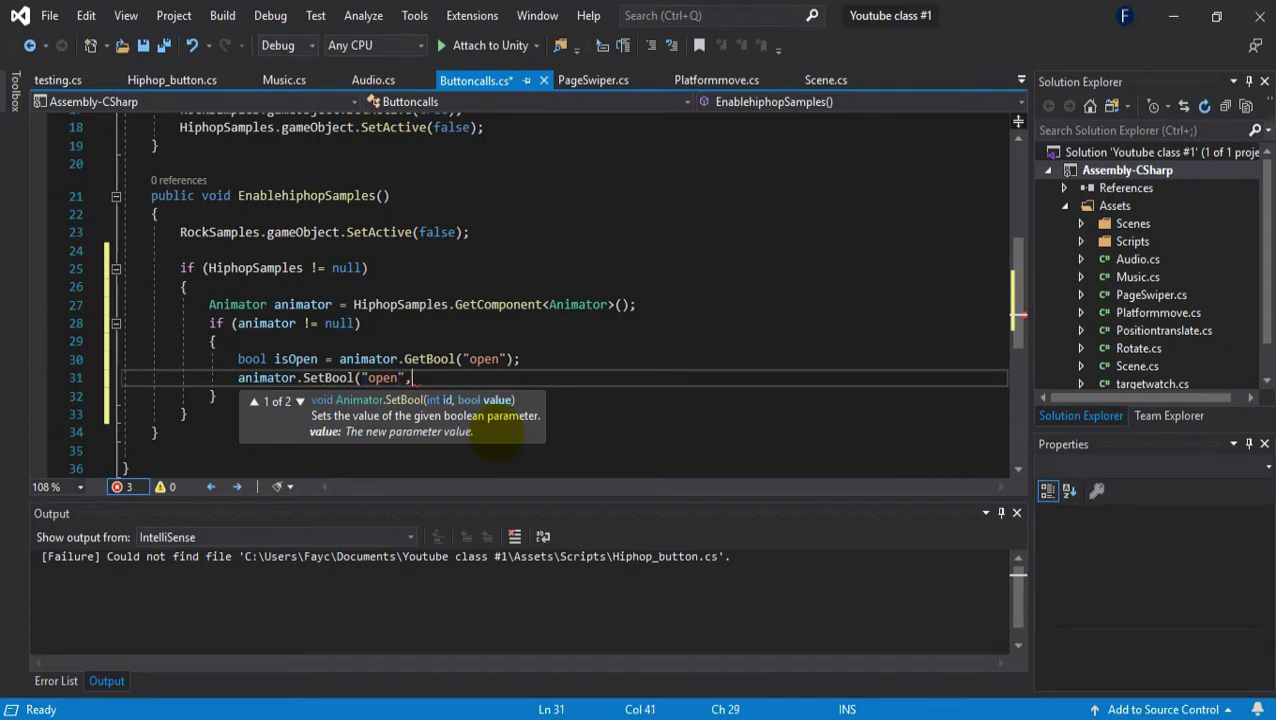
pyautogui.write('!isOpen')
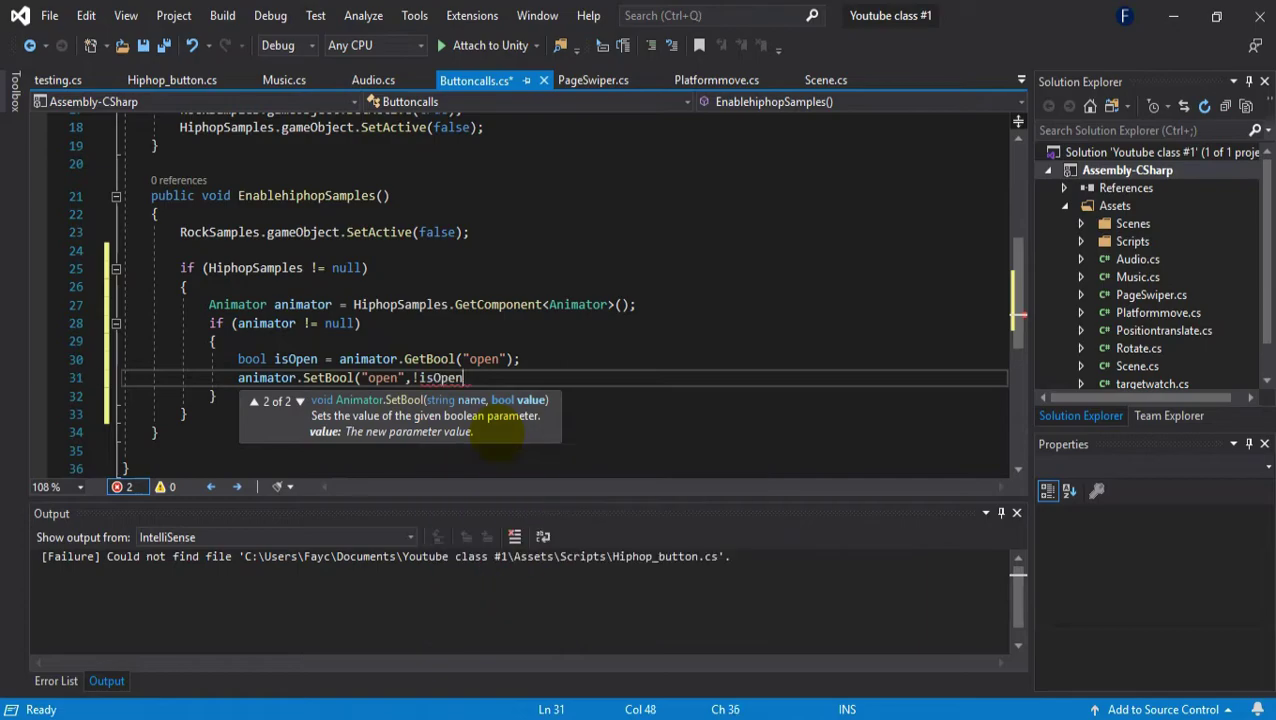
pyautogui.write(');')
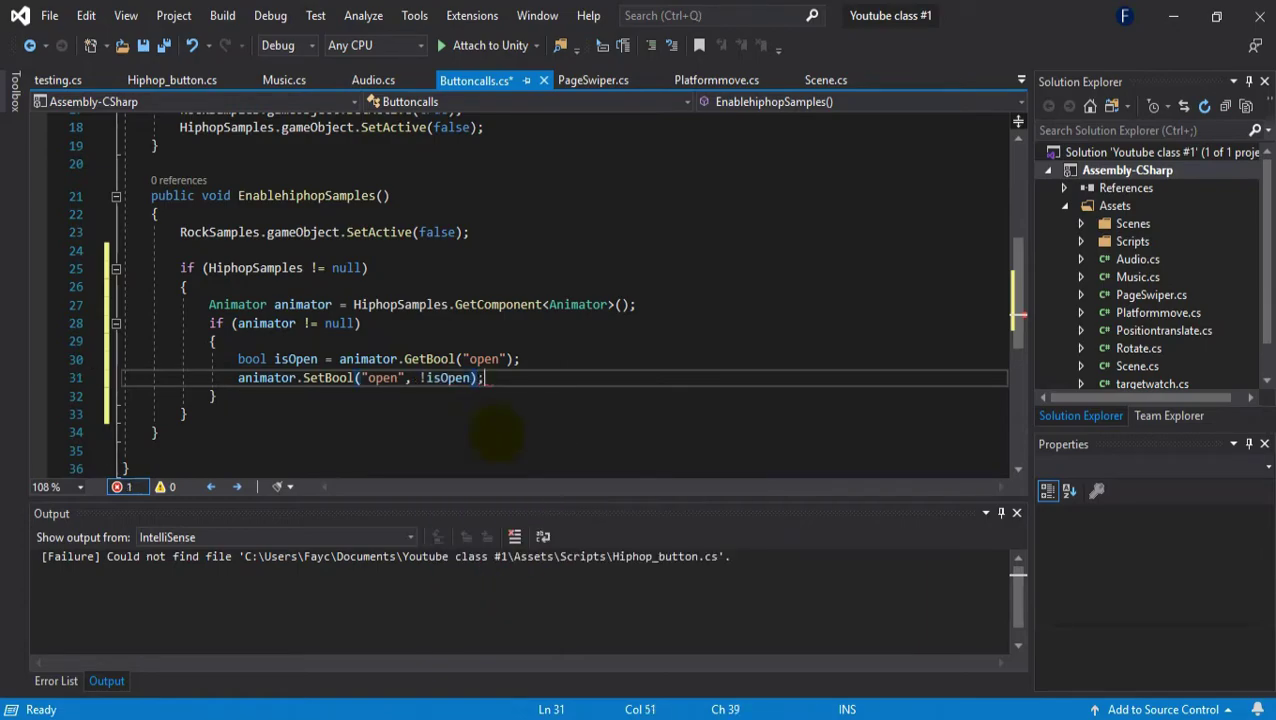
pyautogui.hotkey('ctrl', 's')
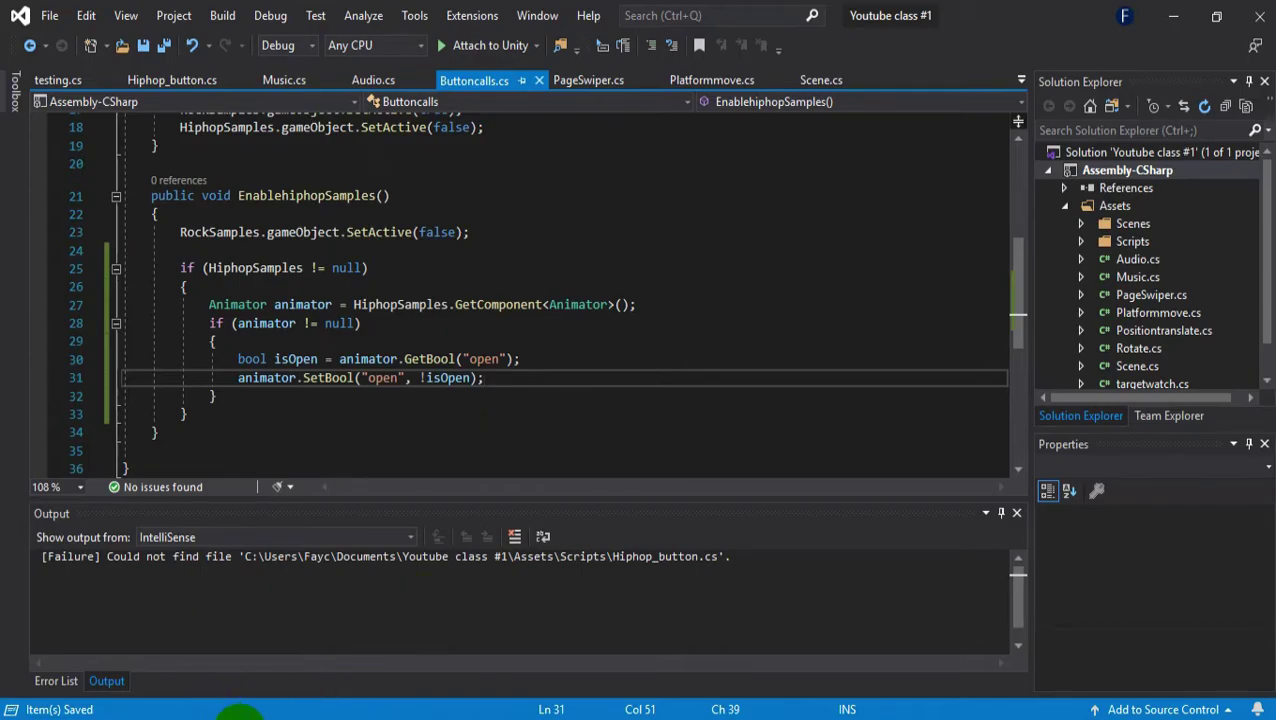
# Back in Unity, select Hiphop_Button and review its On Click settings in the Inspector.
pyautogui.click(256, 711)
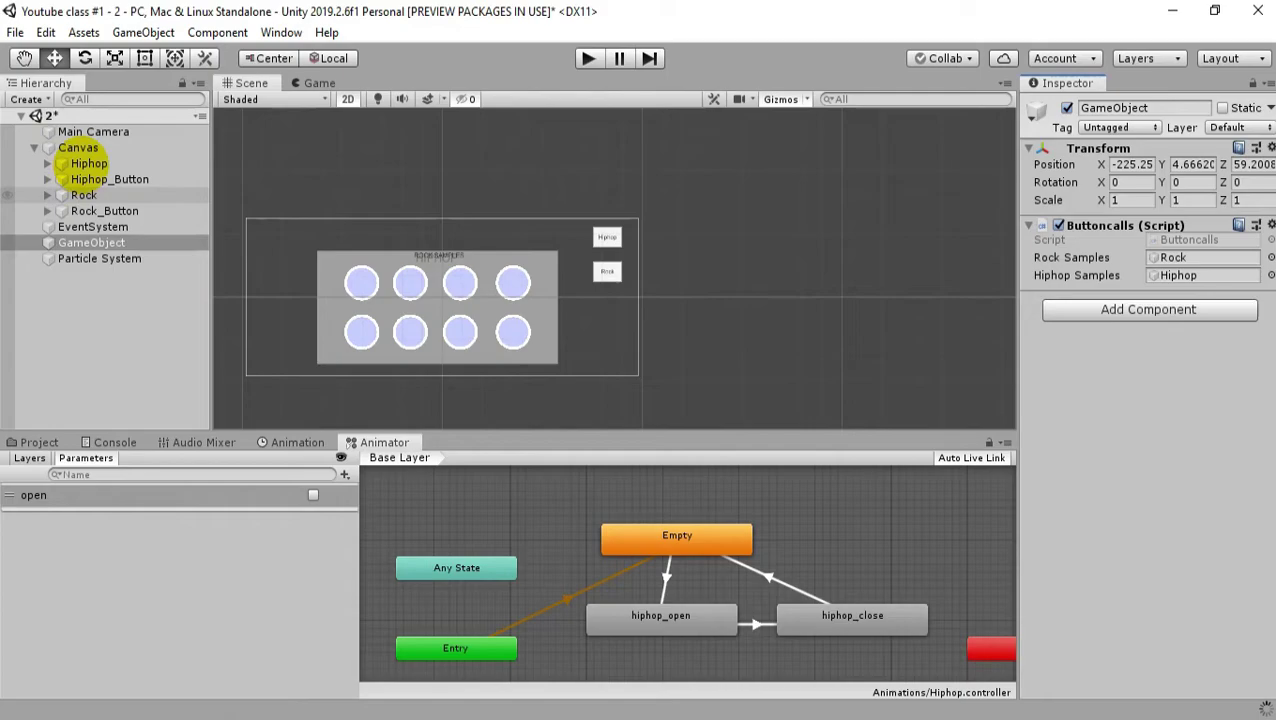
pyautogui.click(88, 163)
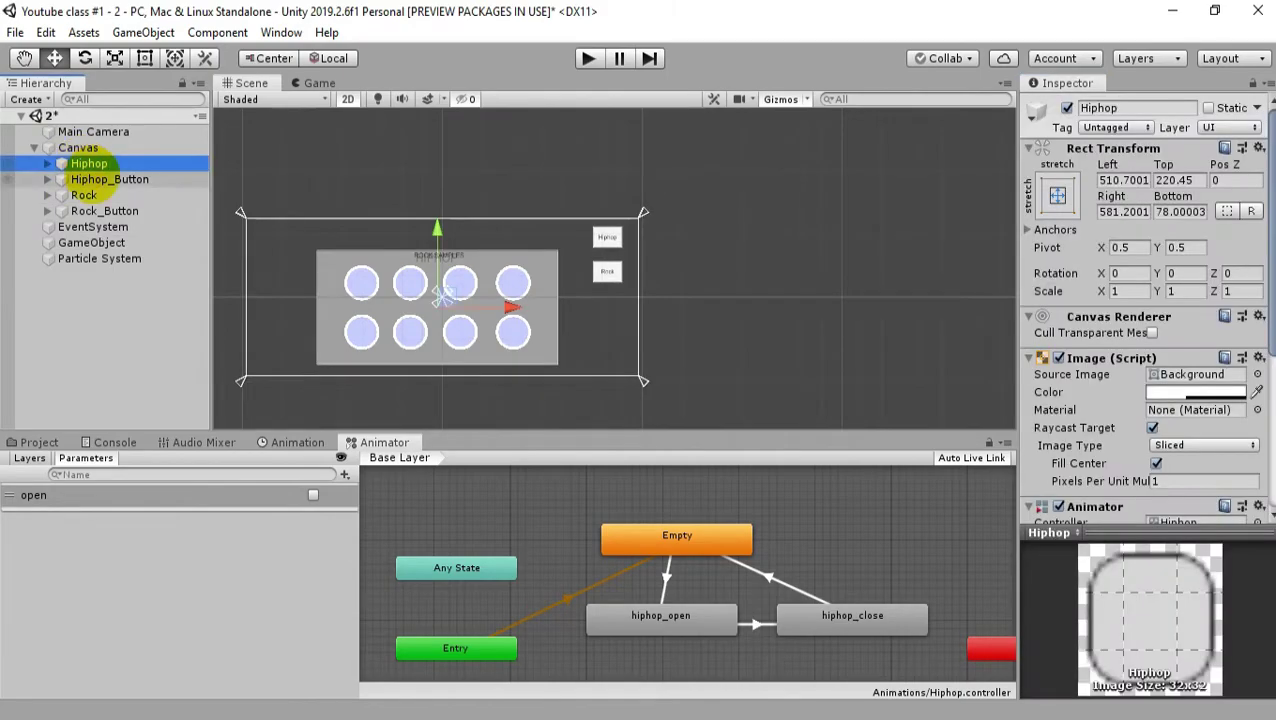
pyautogui.click(100, 179)
pyautogui.scroll(-5, 1097, 345)
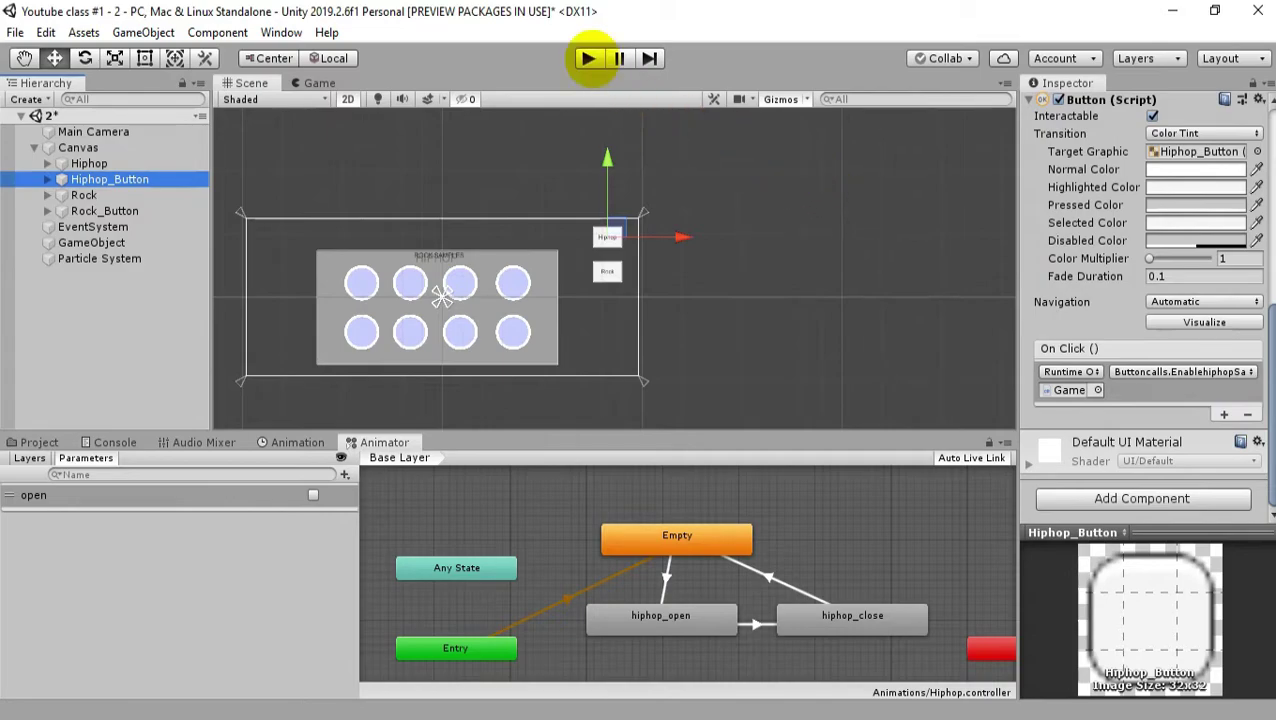
# Run play mode and toggle the HIPHOP panel with the Hiphop button several times, then stop.
pyautogui.click(588, 58)
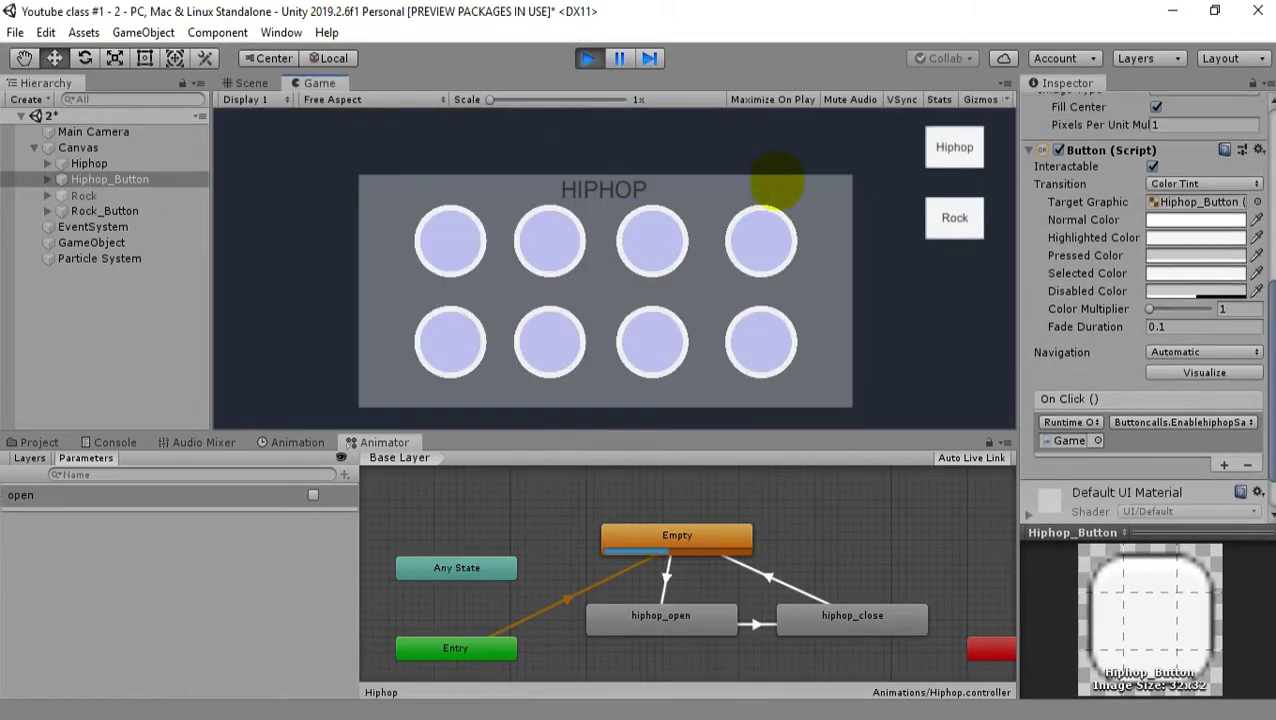
pyautogui.click(940, 152)
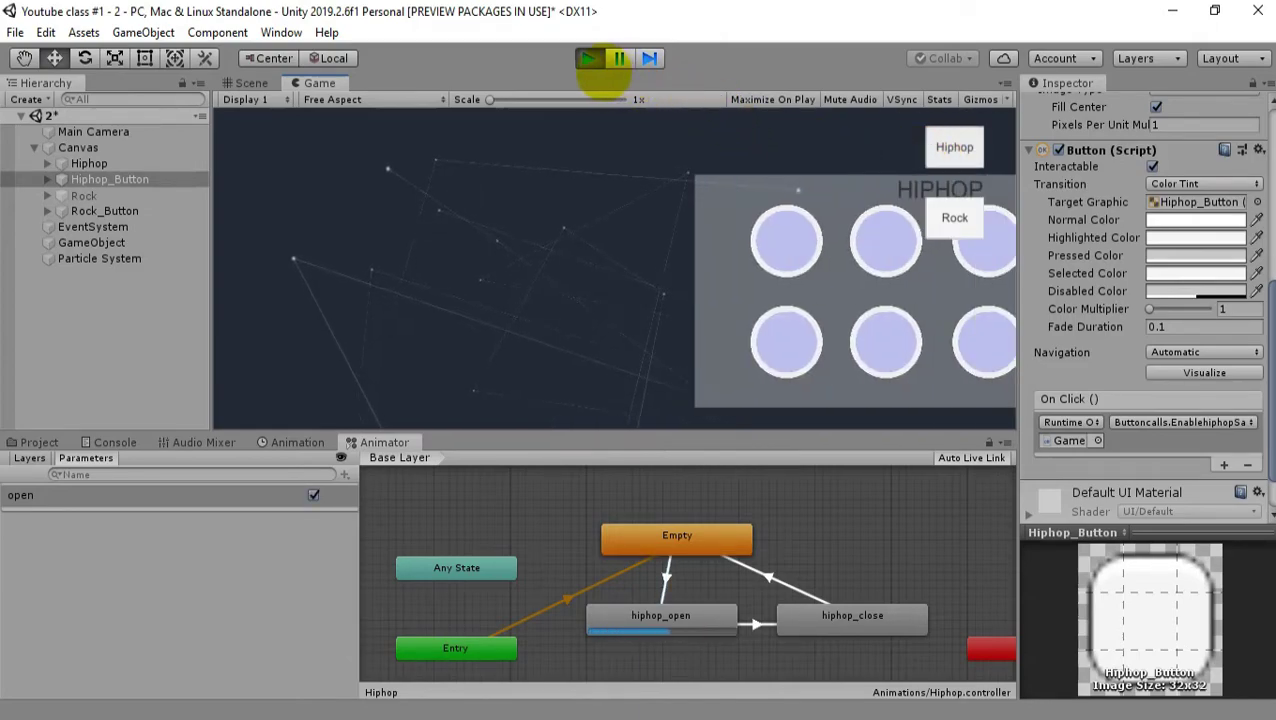
pyautogui.click(954, 147)
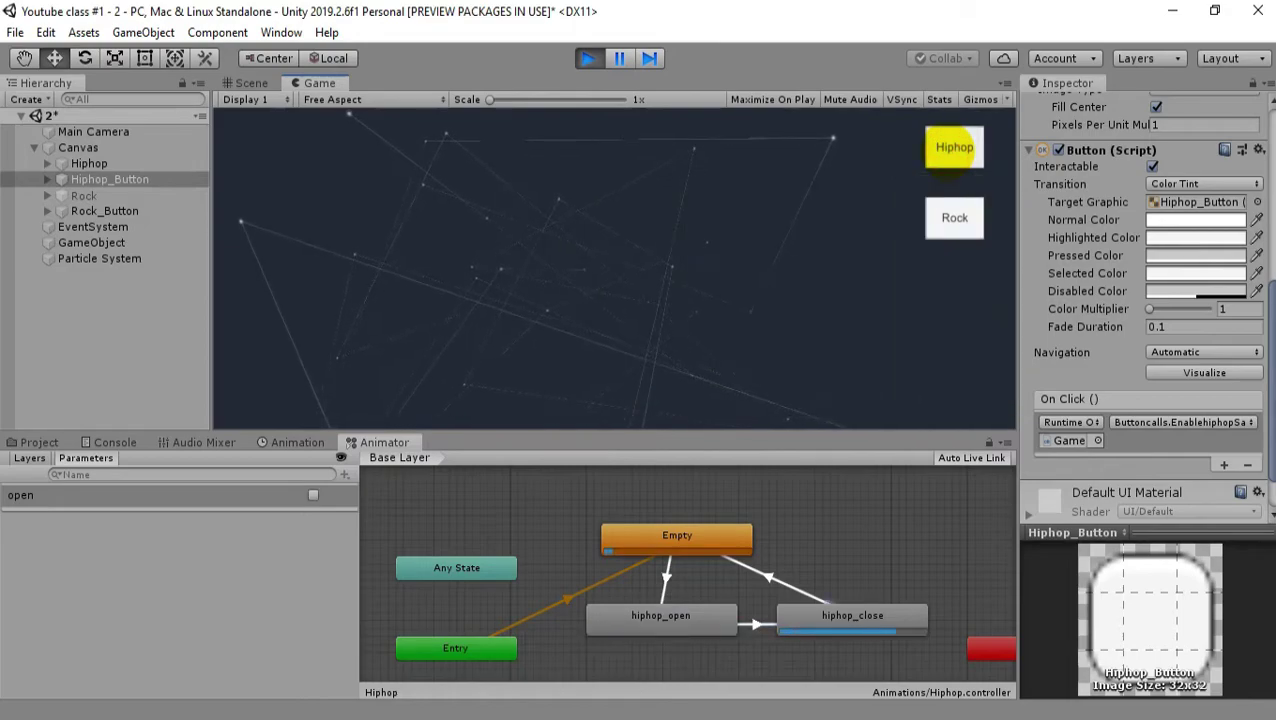
pyautogui.click(587, 58)
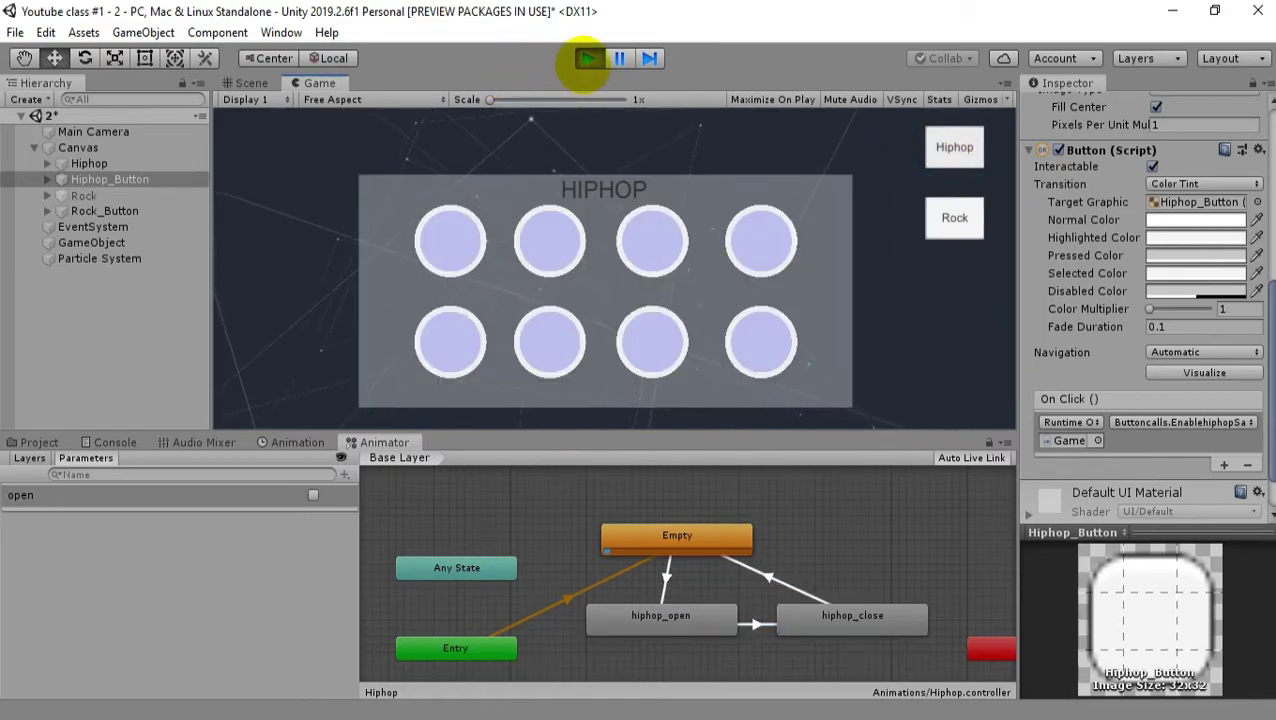
pyautogui.click(954, 147)
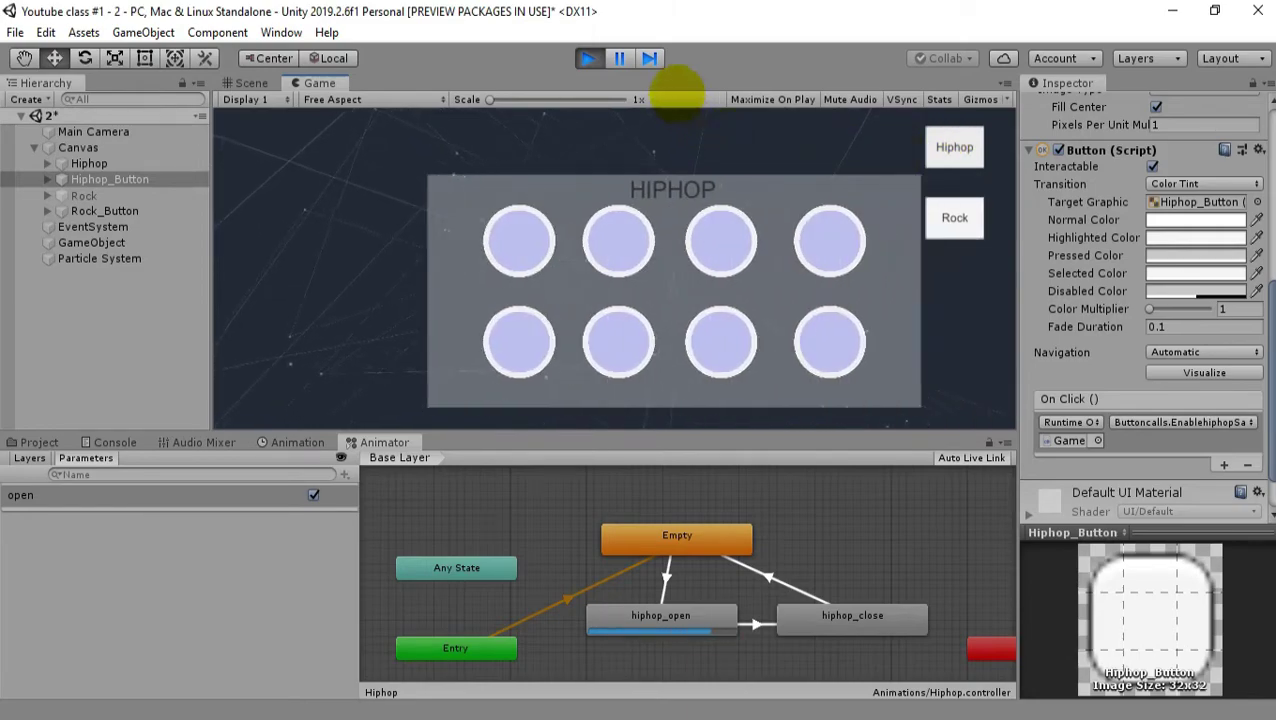
pyautogui.click(588, 58)
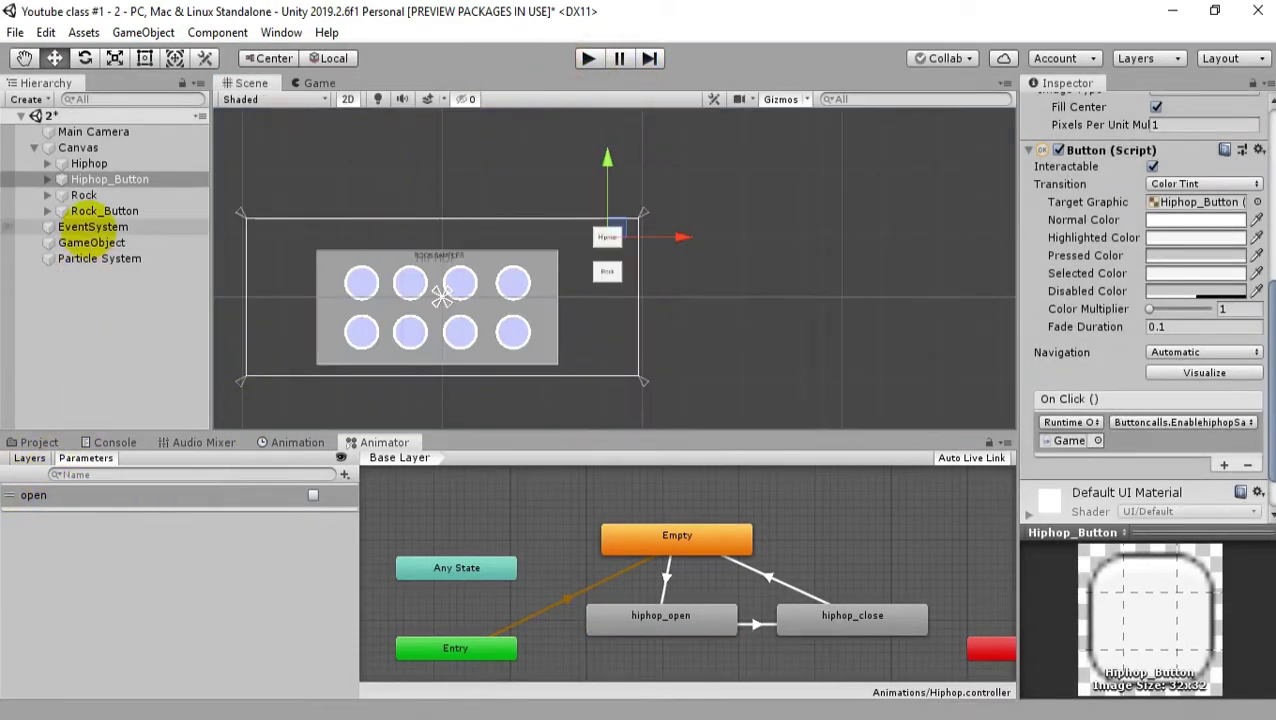
# Turn off Loop Time on the hiphop_open clip in Assets/Animations.
pyautogui.click(662, 615)
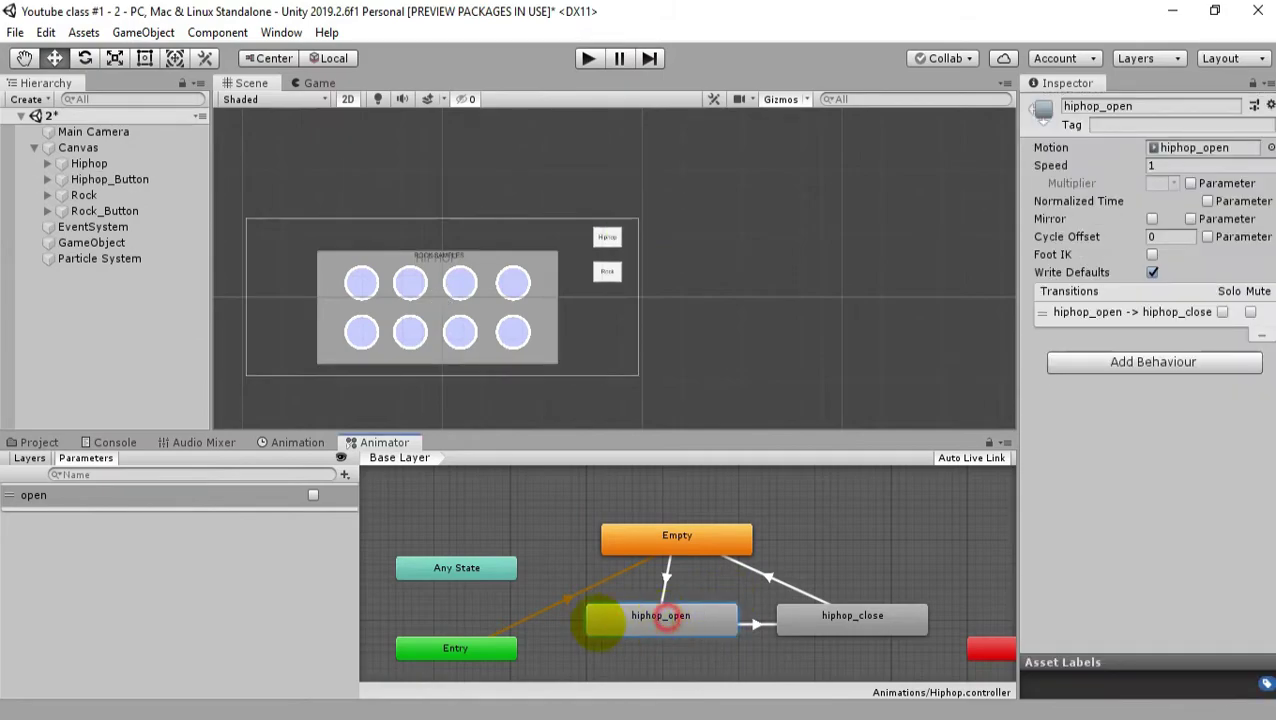
pyautogui.click(40, 442)
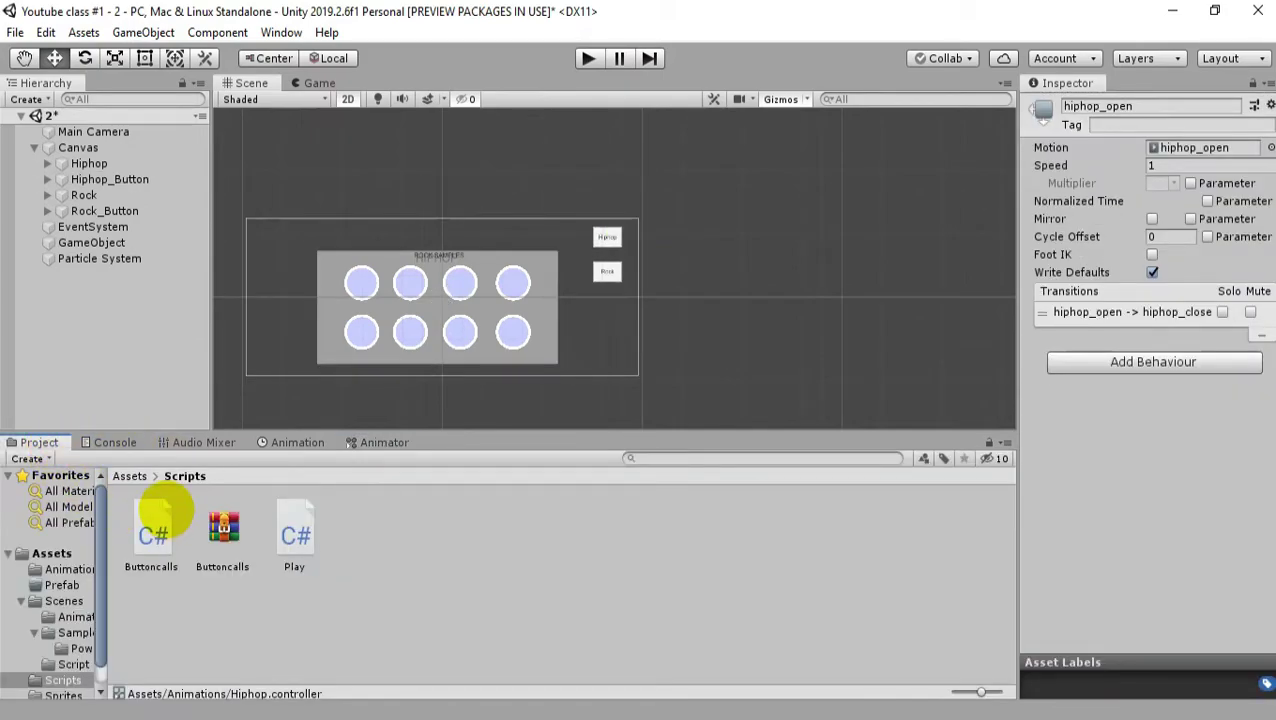
pyautogui.click(62, 569)
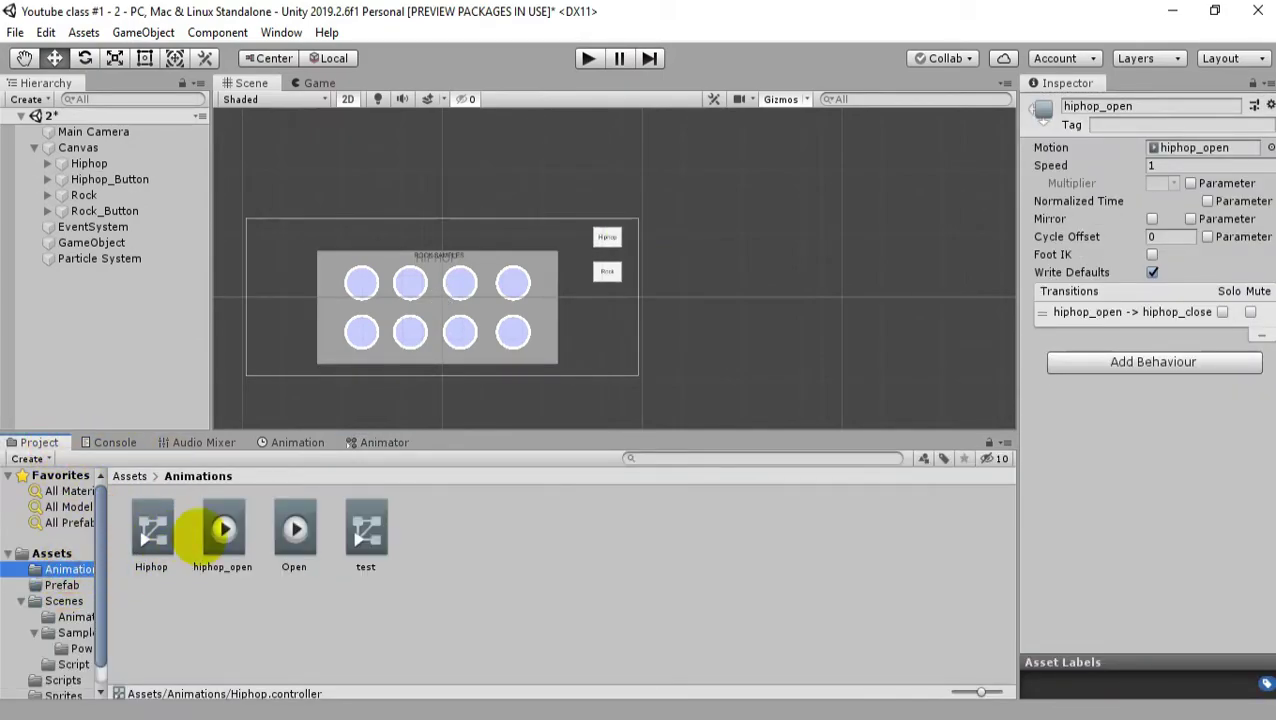
pyautogui.click(223, 530)
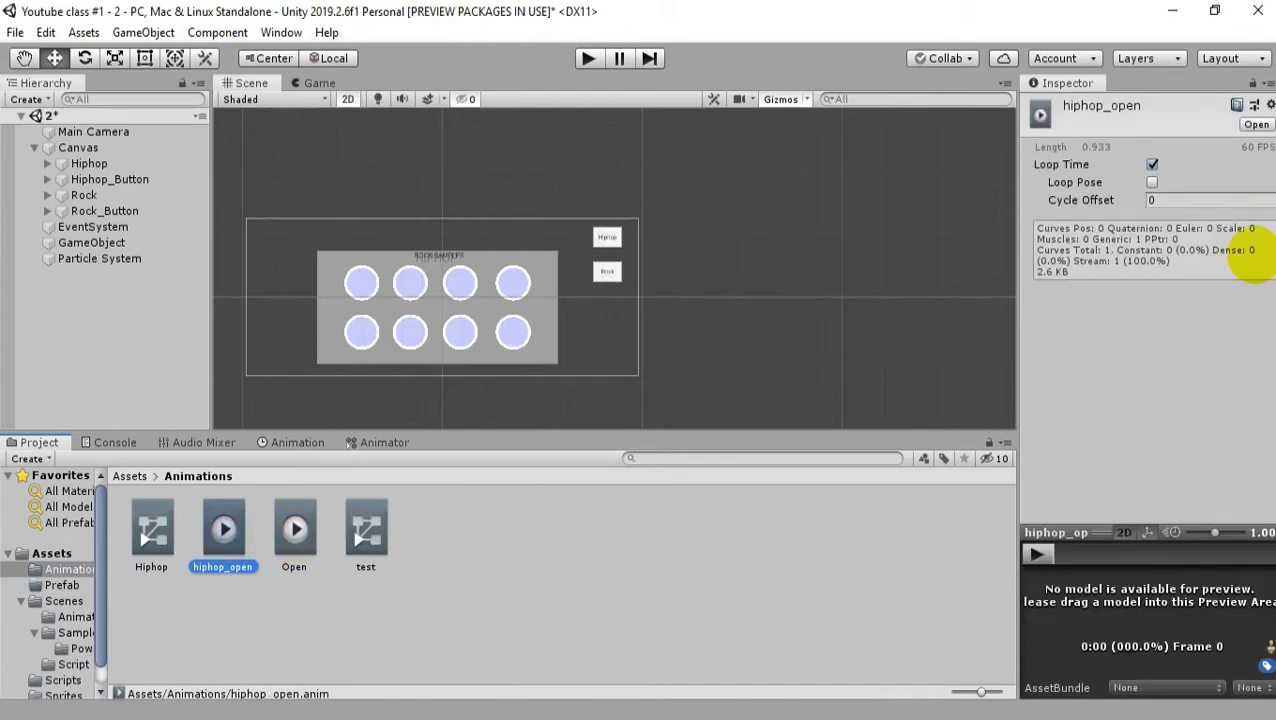
pyautogui.click(1152, 164)
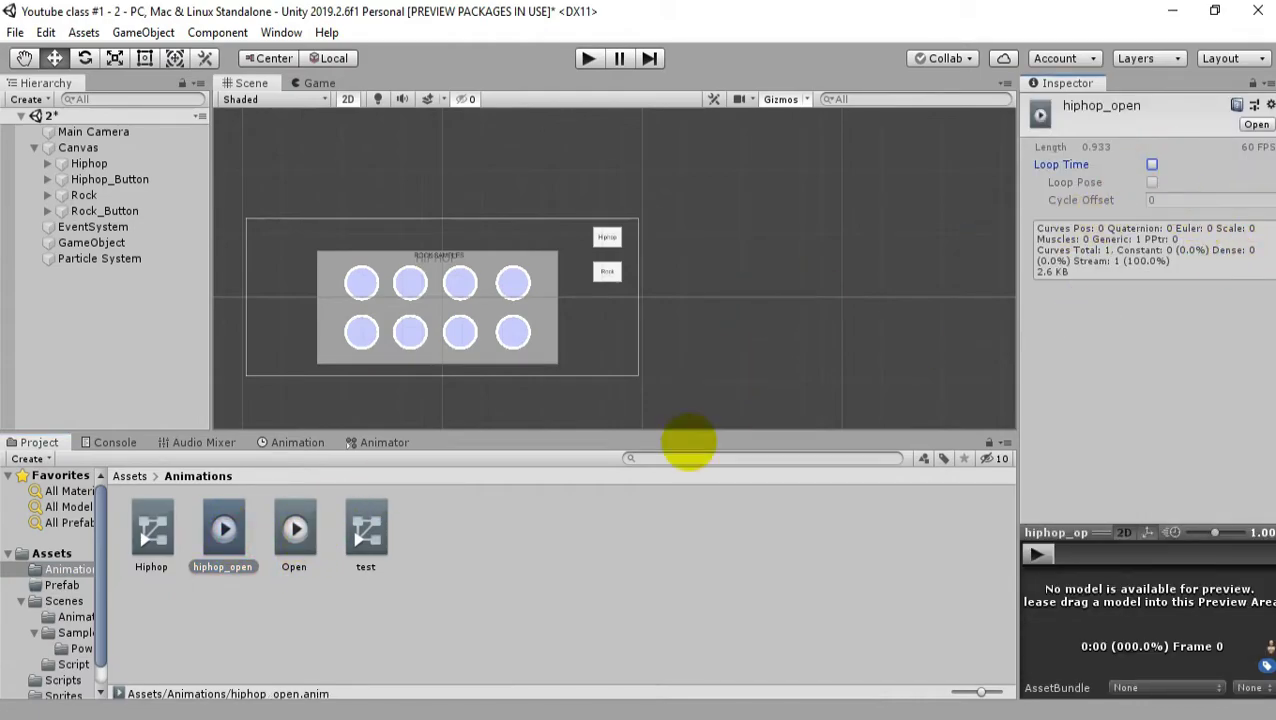
# Restart play mode and click the Hiphop button five times, sliding the panel in and out.
pyautogui.click(585, 58)
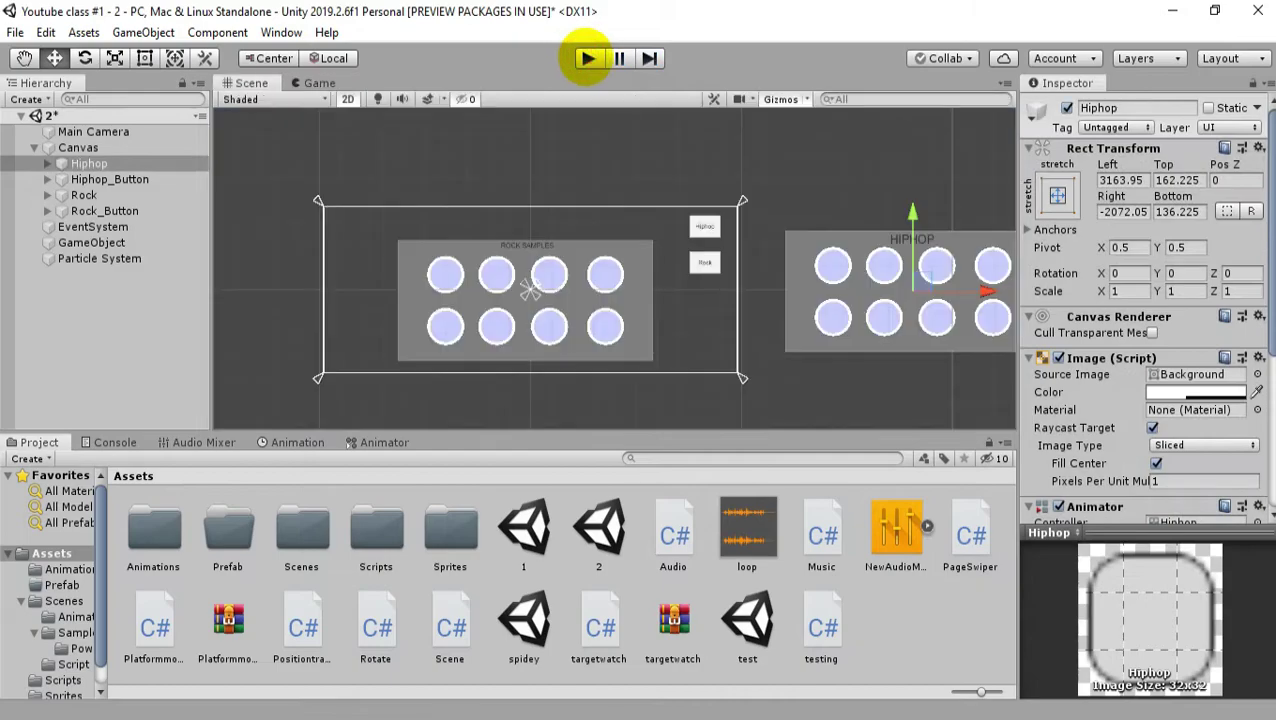
pyautogui.click(585, 58)
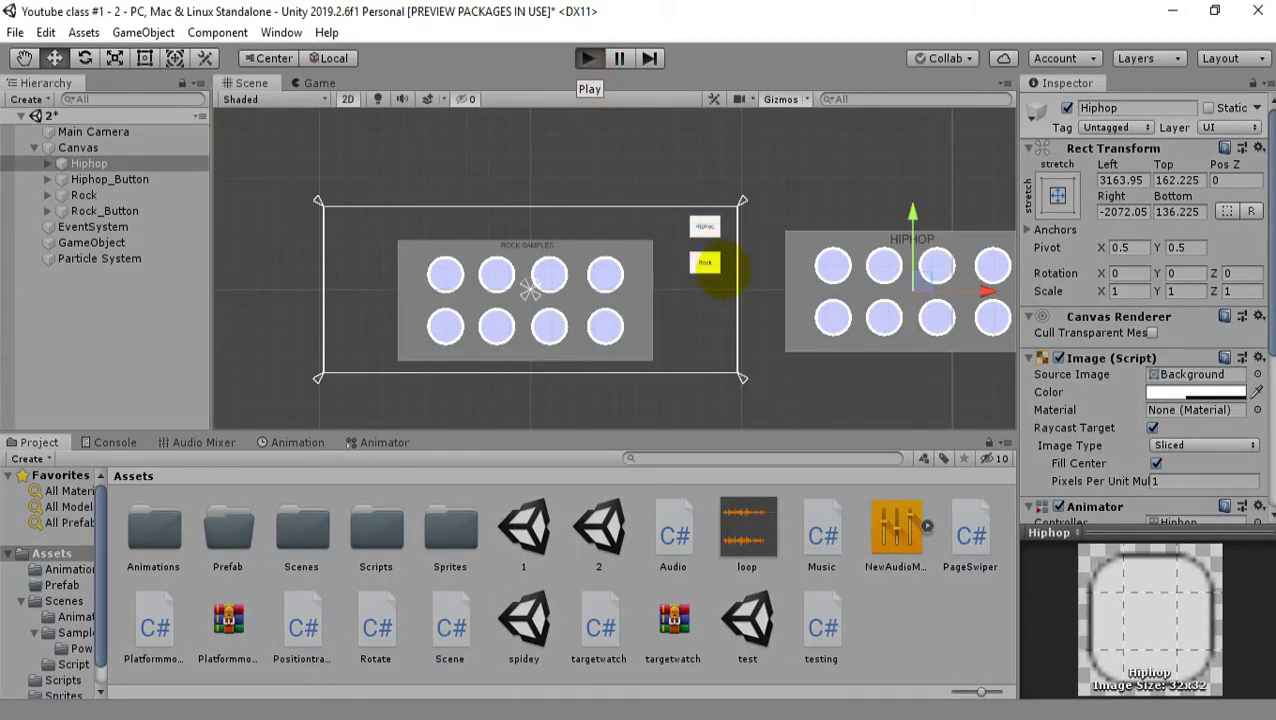
pyautogui.hotkey('ctrl', 'p')
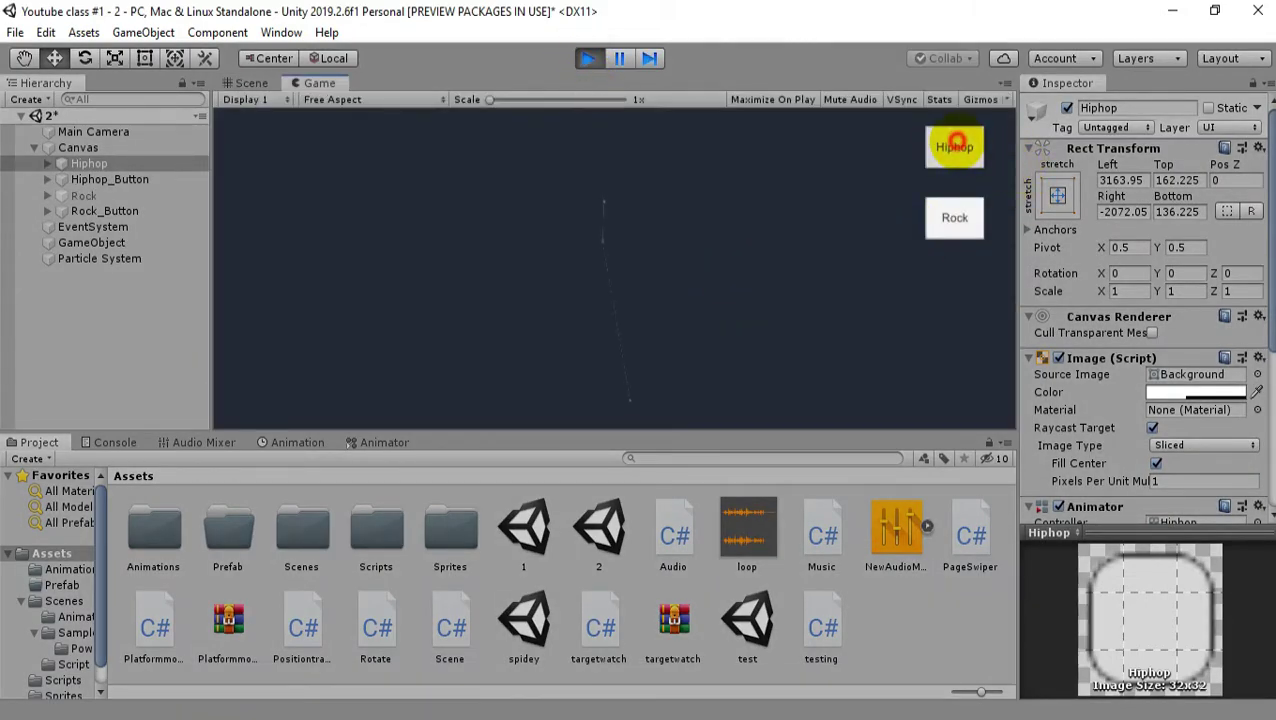
pyautogui.click(954, 147)
pyautogui.click(954, 147)
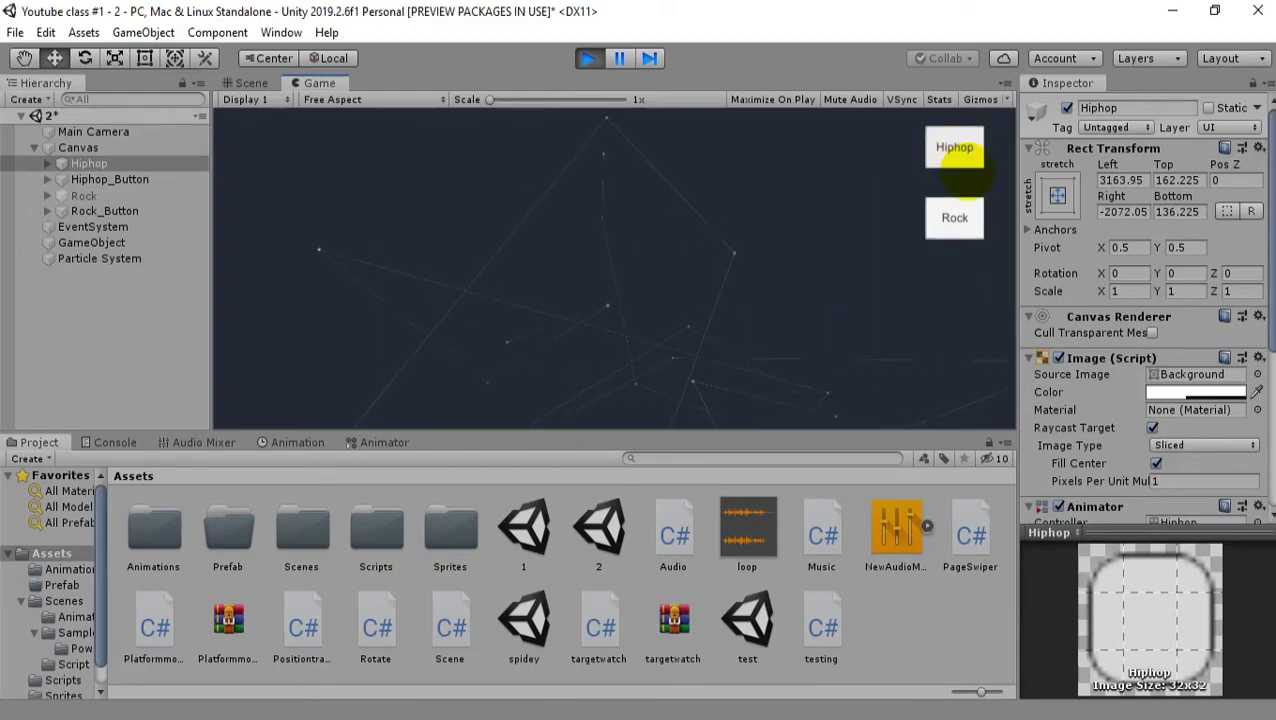
pyautogui.click(960, 155)
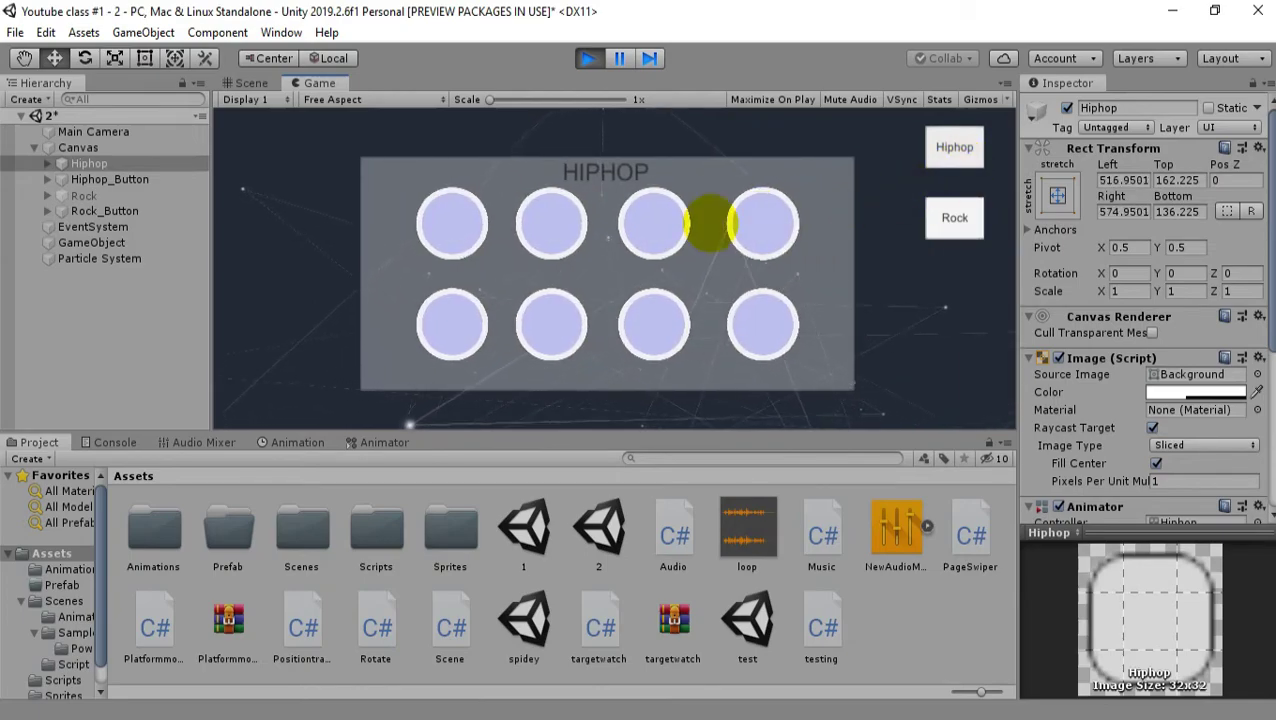
pyautogui.click(940, 147)
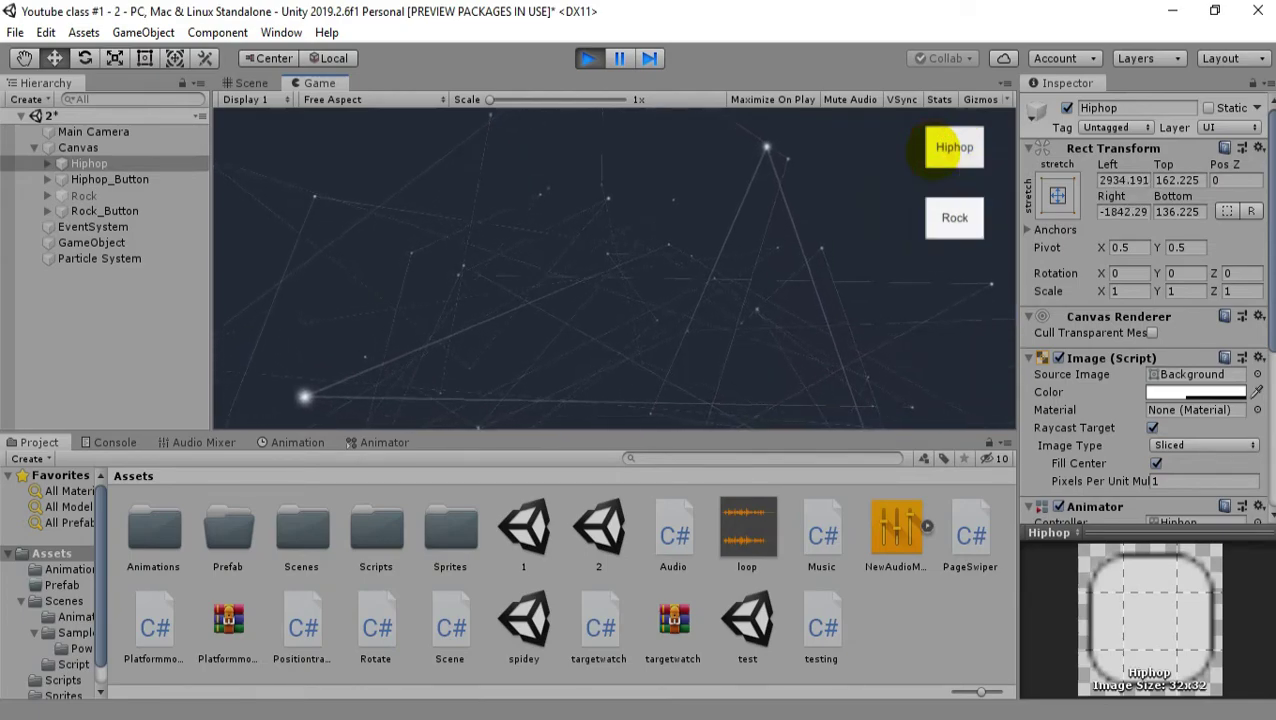
pyautogui.click(945, 147)
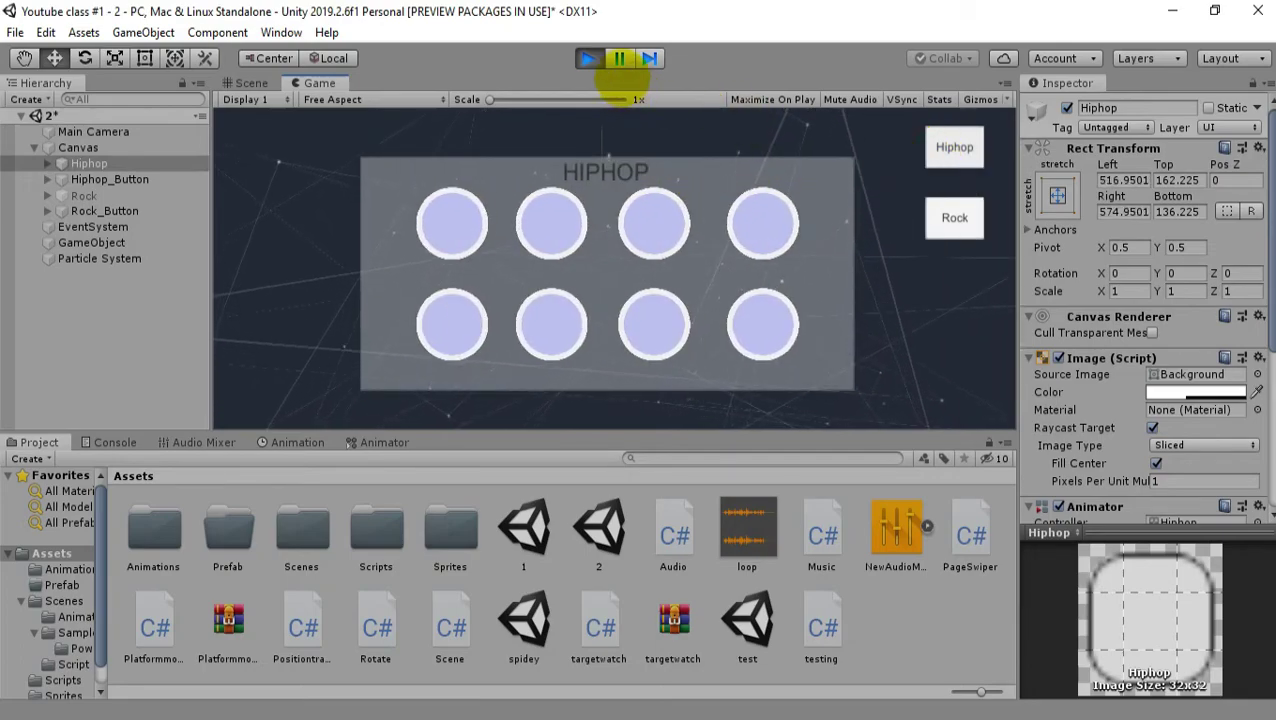